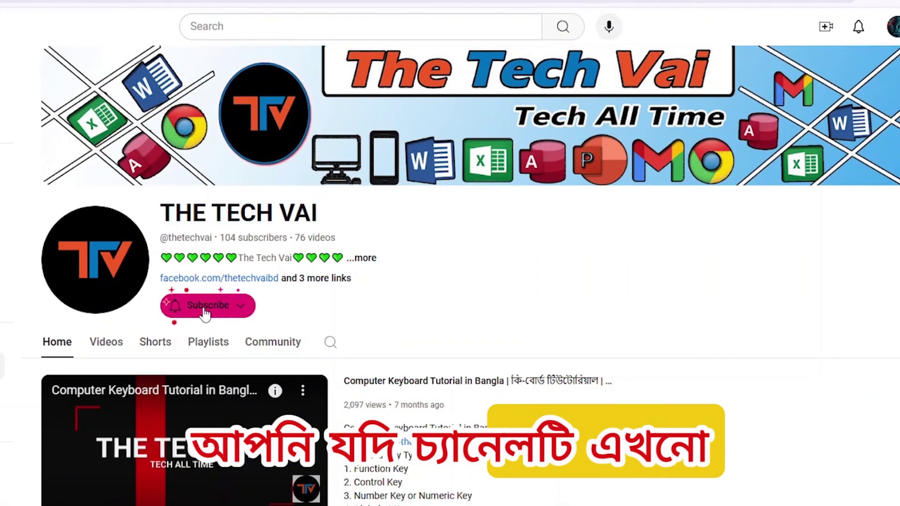
{"action": "left_click", "coordinate": [204, 310]}
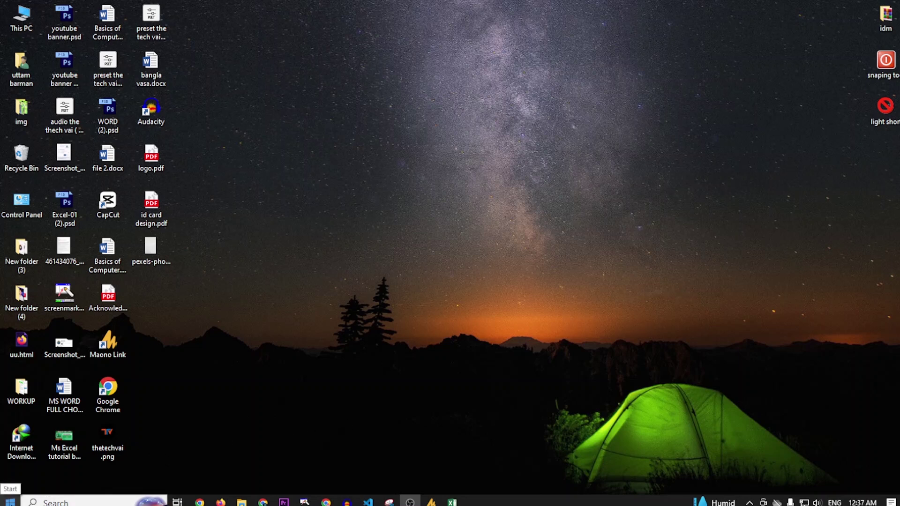
Launch Excel 2013 from the Microsoft Office 2013 programs, maximize its window and create a blank workbook
{"action": "left_click", "coordinate": [9, 502]}
{"action": "scroll", "coordinate": [97, 373], "scroll_direction": "down", "scroll_amount": 10}
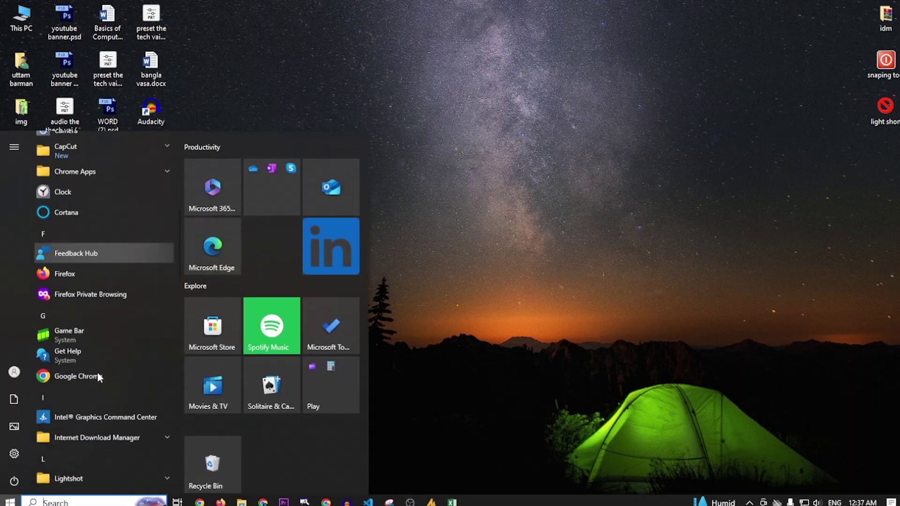
{"action": "scroll", "coordinate": [113, 398], "scroll_direction": "down", "scroll_amount": 2}
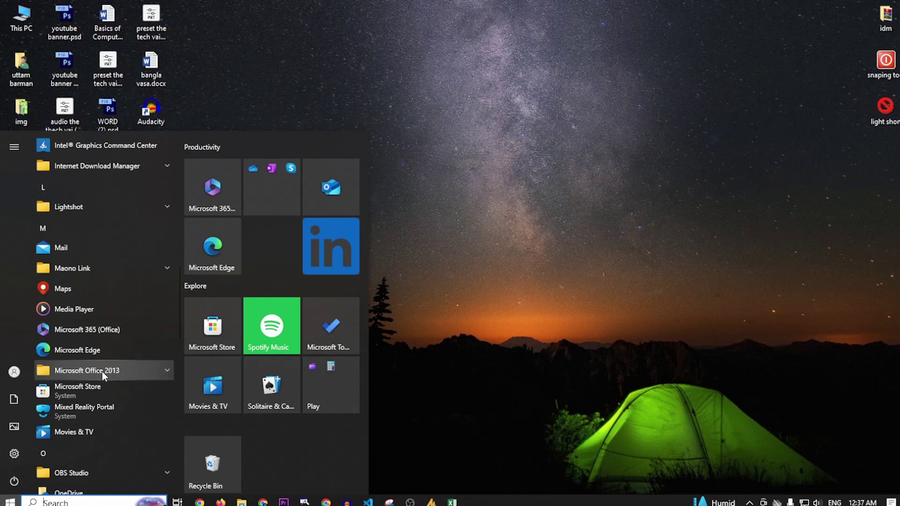
{"action": "left_click", "coordinate": [103, 369]}
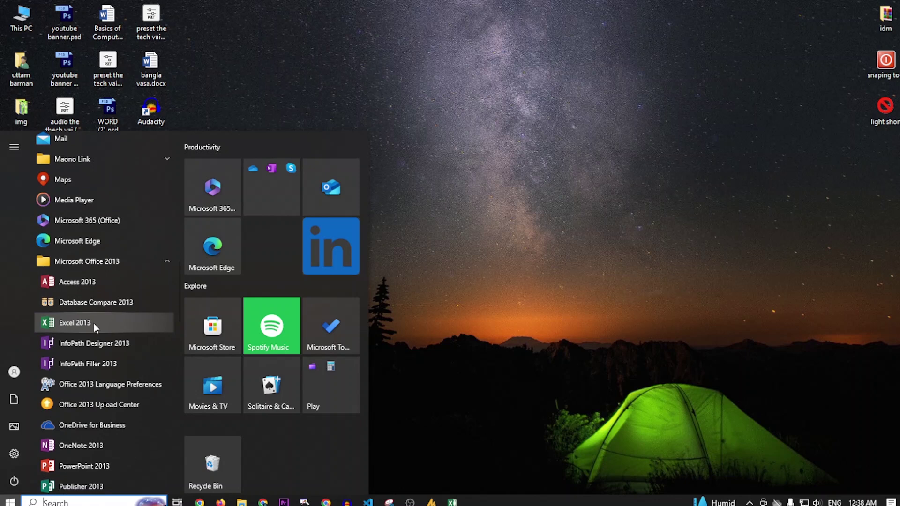
{"action": "left_click", "coordinate": [94, 322]}
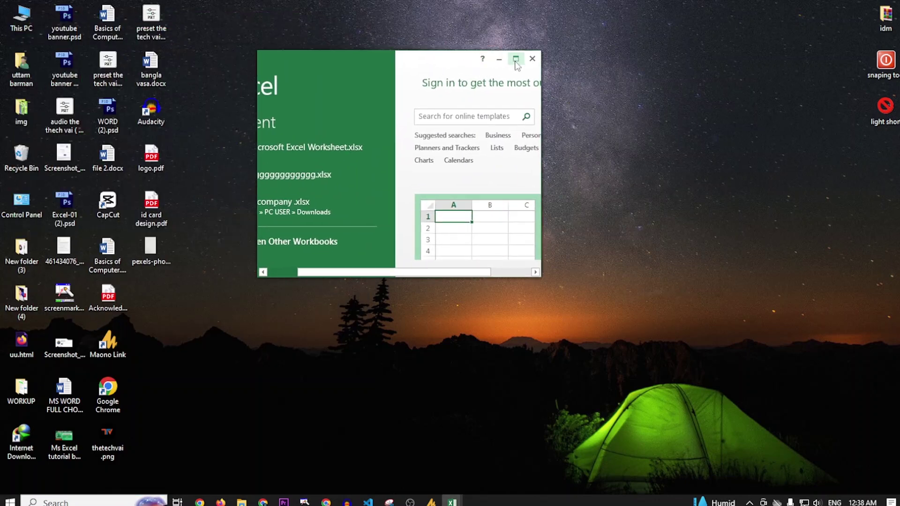
{"action": "left_click", "coordinate": [516, 59]}
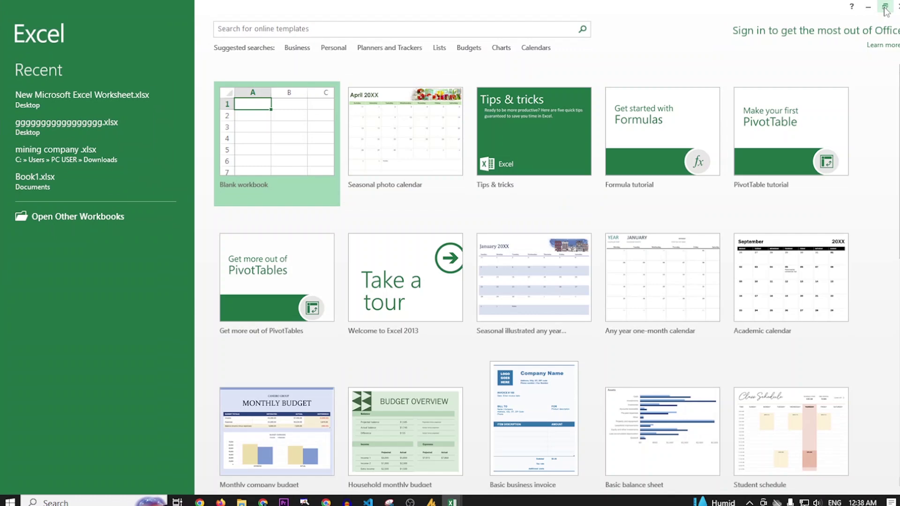
{"action": "left_click", "coordinate": [262, 158]}
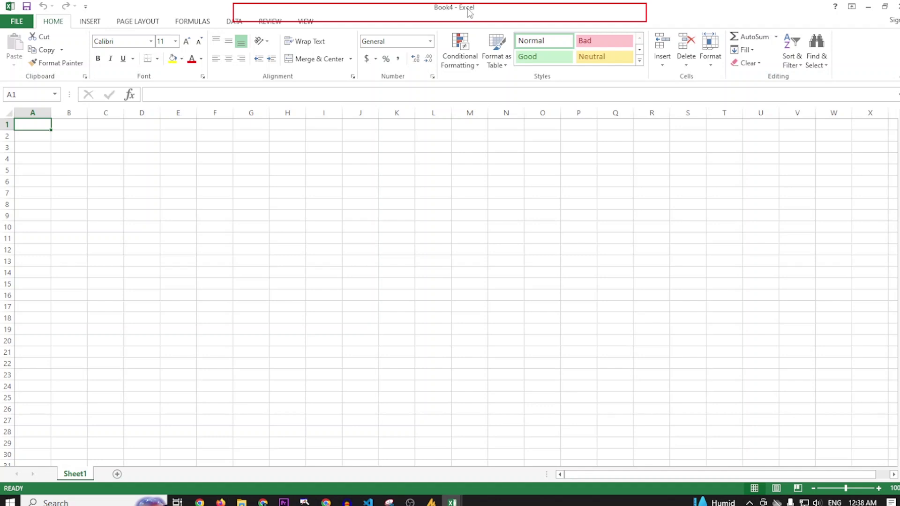
Minimize the new workbook's window and reopen it, and shrink it to a smaller window before maximizing it again
{"action": "left_click", "coordinate": [868, 10]}
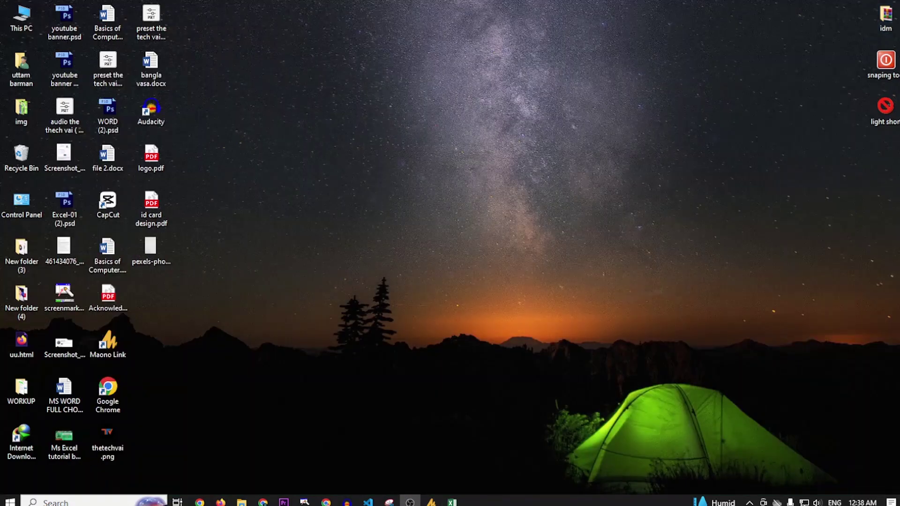
{"action": "mouse_move", "coordinate": [452, 503]}
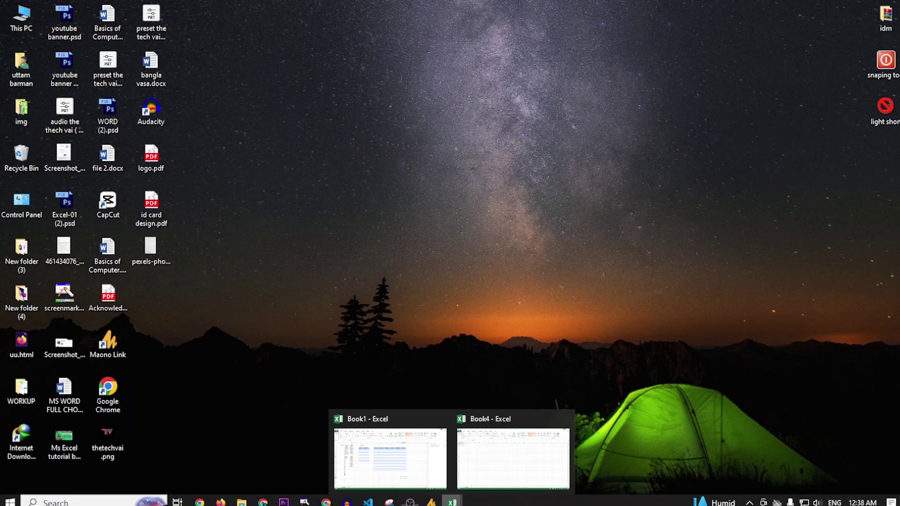
{"action": "left_click", "coordinate": [487, 475]}
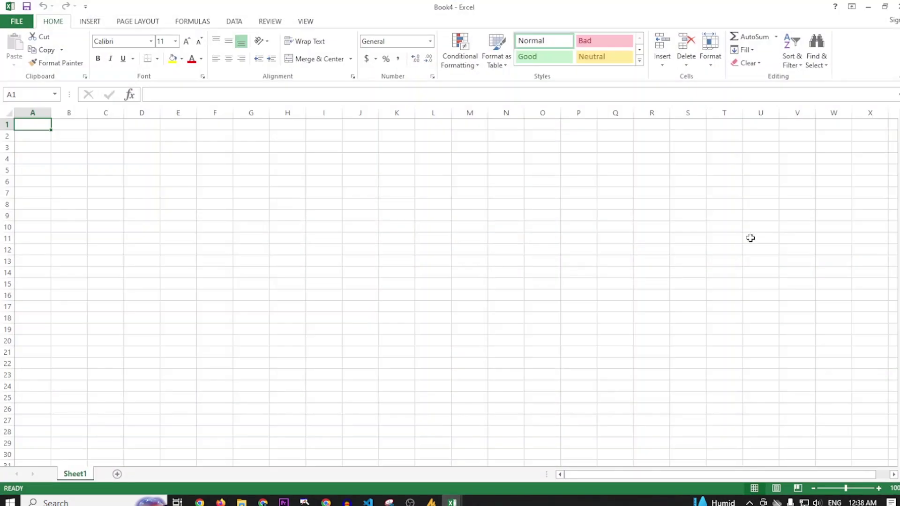
{"action": "left_click", "coordinate": [885, 10]}
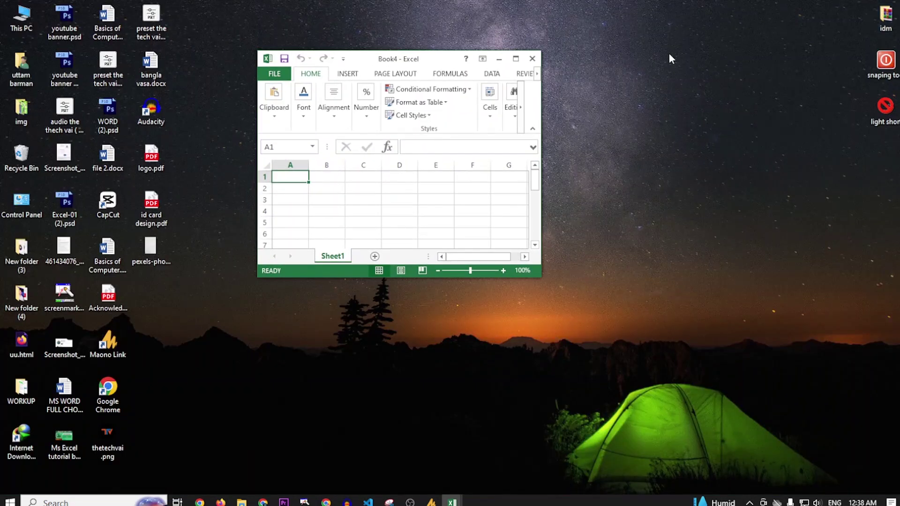
{"action": "left_click", "coordinate": [516, 59]}
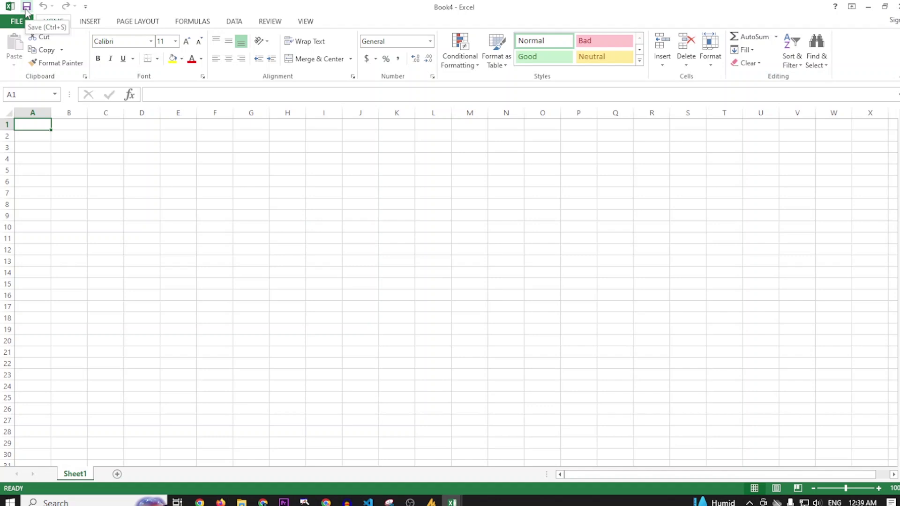
Add the Open command to the Quick Access Toolbar
{"action": "left_click", "coordinate": [86, 7]}
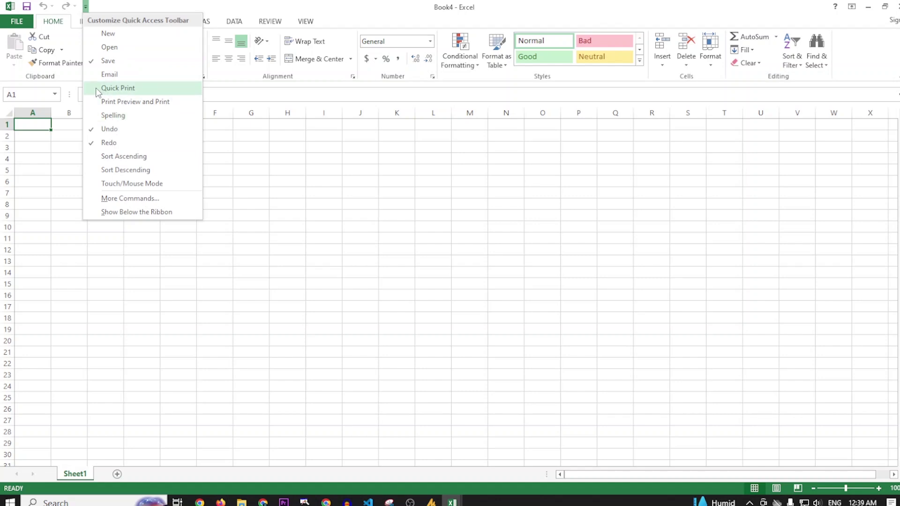
{"action": "left_click", "coordinate": [99, 49]}
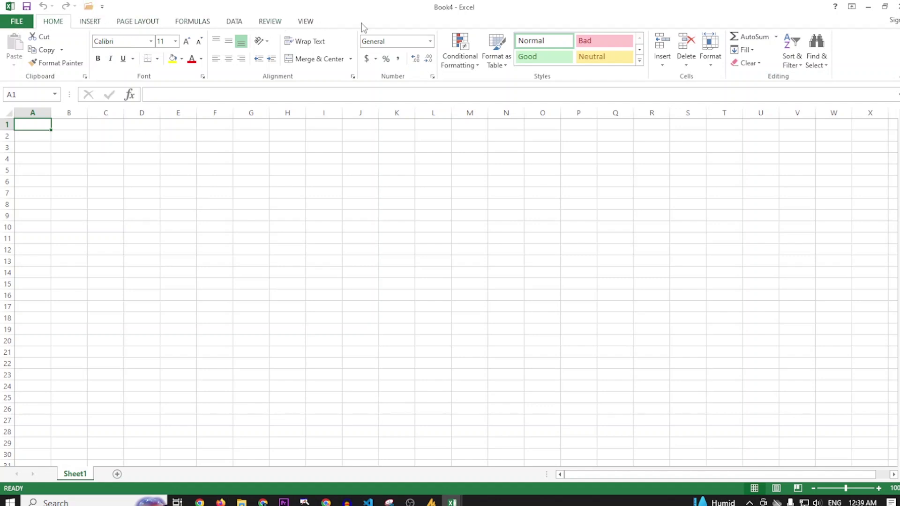
Look through the File, Insert and Page Layout command sets and return to the Home commands
{"action": "left_click", "coordinate": [17, 22]}
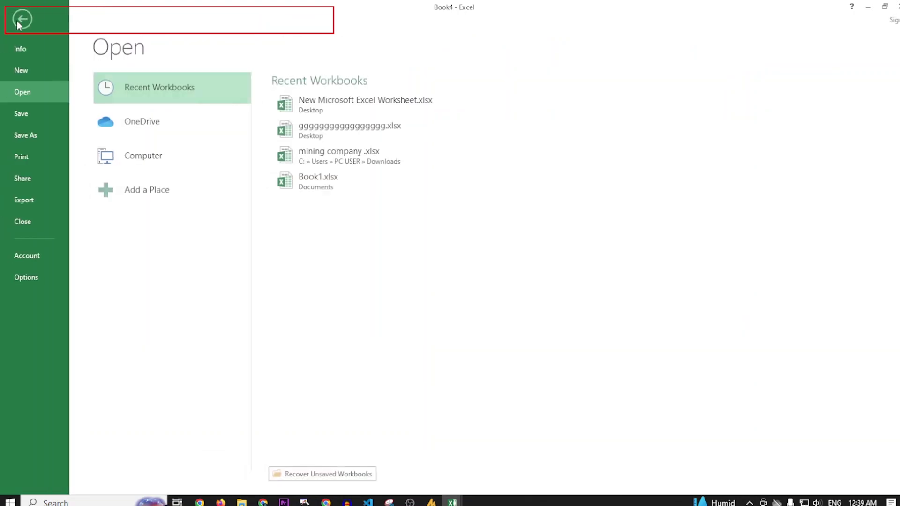
{"action": "left_click", "coordinate": [20, 20]}
{"action": "left_click", "coordinate": [90, 22]}
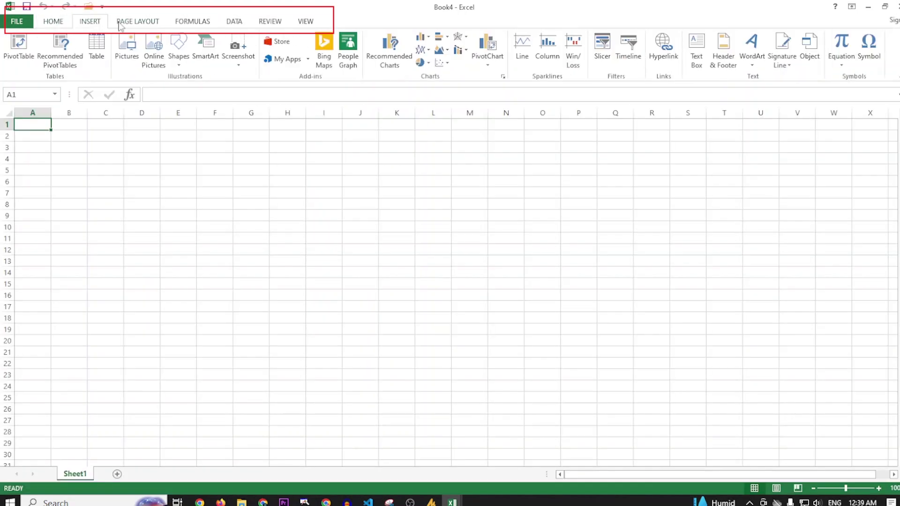
{"action": "left_click", "coordinate": [125, 23]}
{"action": "left_click", "coordinate": [56, 23]}
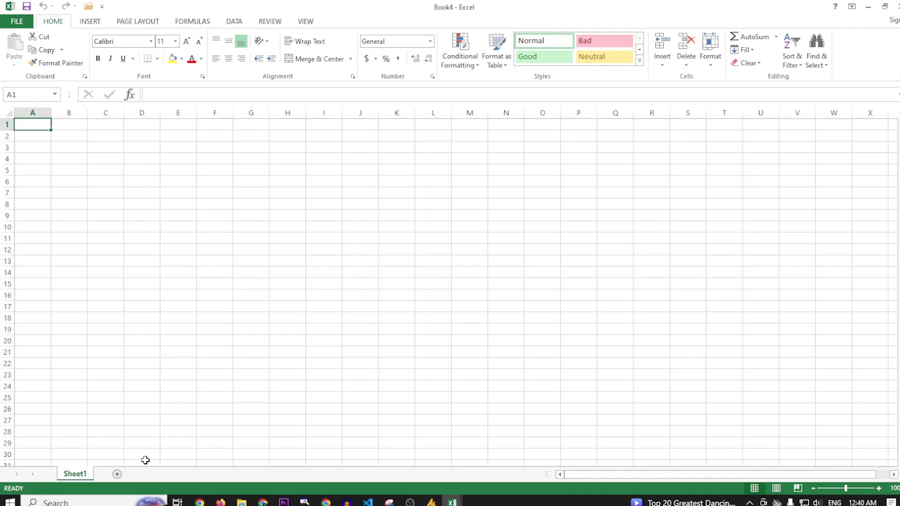
Add a second worksheet to the workbook and delete it again
{"action": "left_click", "coordinate": [117, 475]}
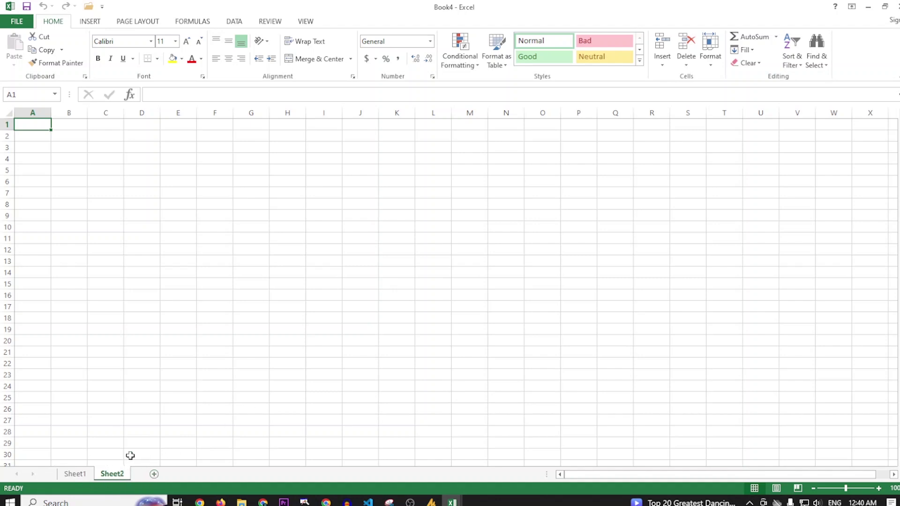
{"action": "right_click", "coordinate": [118, 476]}
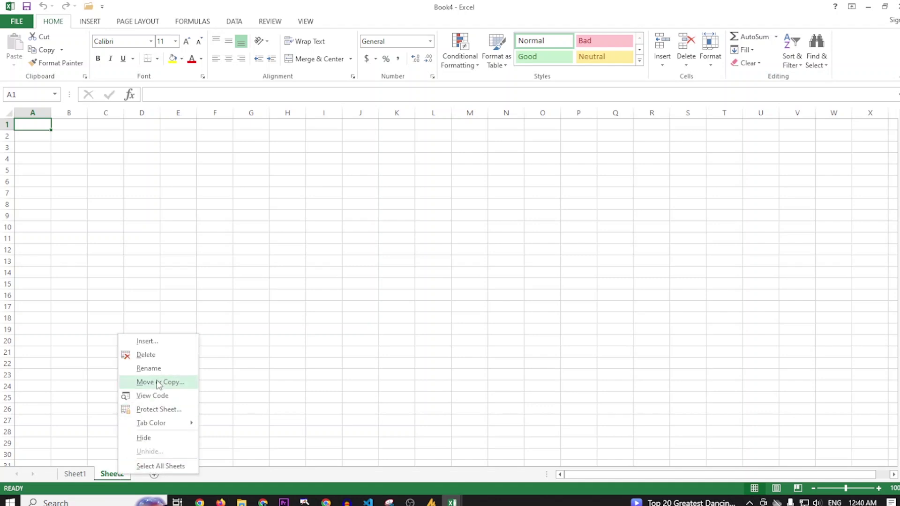
{"action": "left_click", "coordinate": [151, 359]}
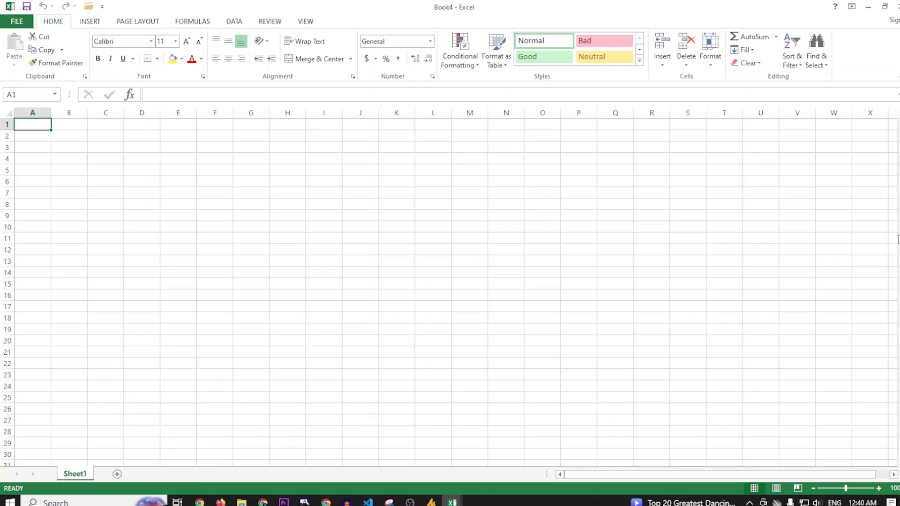
{"action": "left_click_drag", "start_coordinate": [899, 230], "coordinate": [899, 238]}
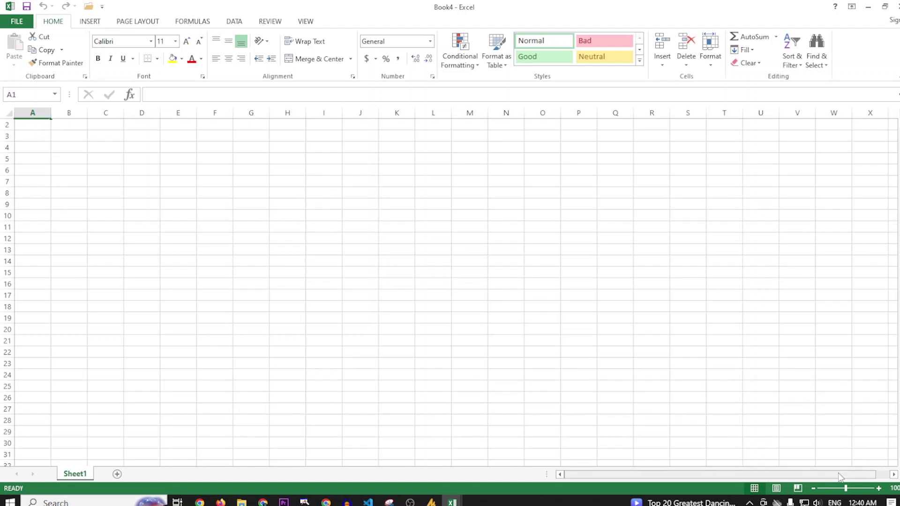
{"action": "left_click_drag", "start_coordinate": [834, 475], "coordinate": [767, 473]}
{"action": "scroll", "coordinate": [385, 269], "scroll_direction": "up", "scroll_amount": 1}
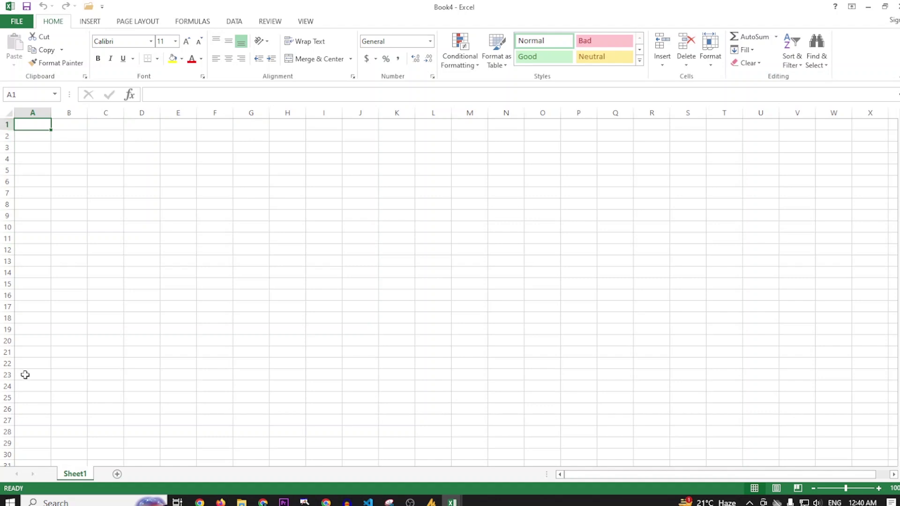
Select several individual cells around columns I and J, finishing on I10, and examine the cell reference shown for each
{"action": "left_click", "coordinate": [223, 194]}
{"action": "left_click", "coordinate": [376, 201]}
{"action": "left_click", "coordinate": [386, 182]}
{"action": "left_click", "coordinate": [354, 181]}
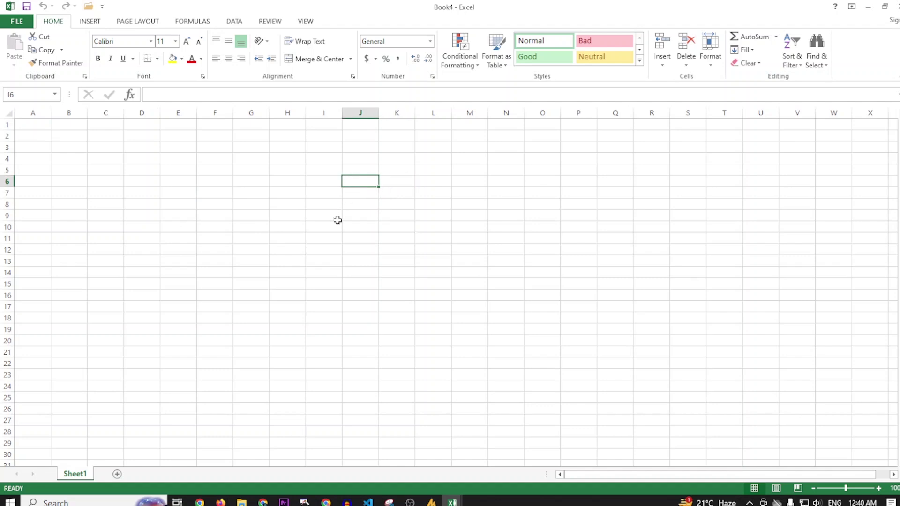
{"action": "left_click", "coordinate": [337, 220]}
{"action": "left_click", "coordinate": [368, 217]}
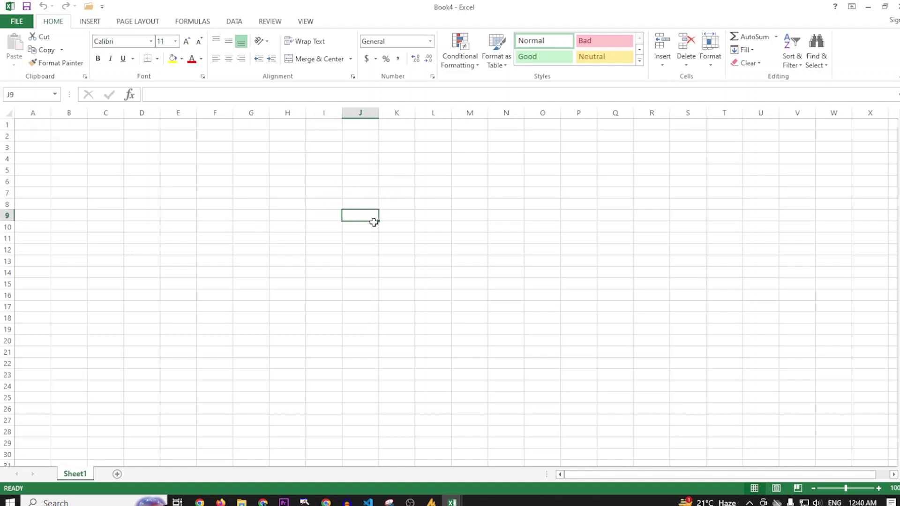
{"action": "left_click", "coordinate": [322, 198]}
{"action": "left_click", "coordinate": [322, 207]}
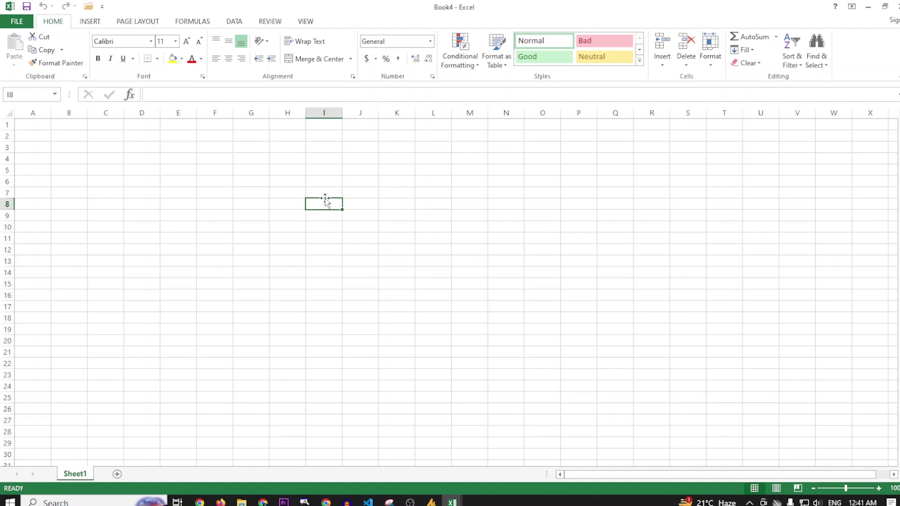
{"action": "left_click", "coordinate": [325, 192]}
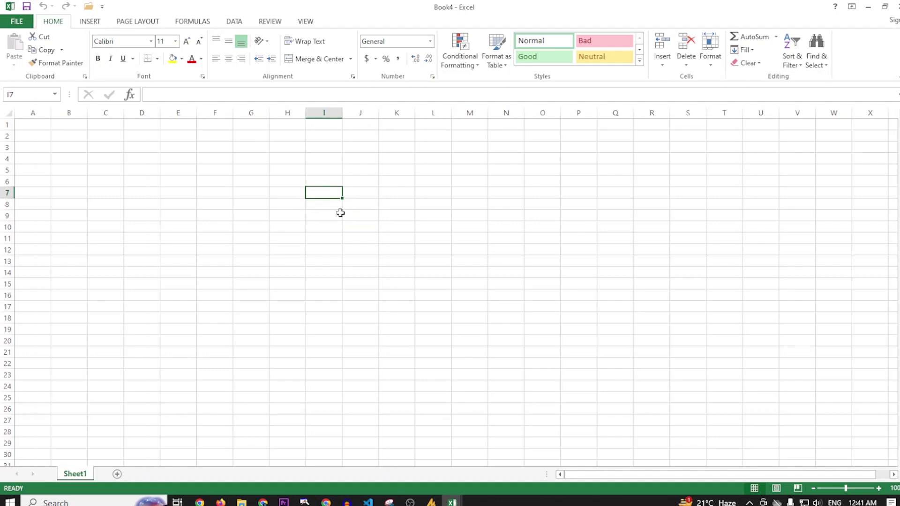
{"action": "left_click", "coordinate": [322, 225]}
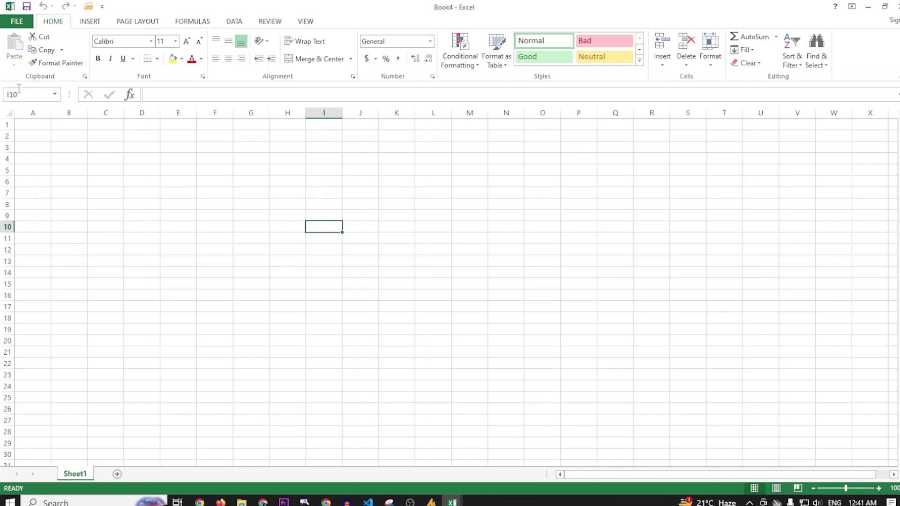
Select column H, cell H13 and further cells ending at K14, and examine how the row and column headings identify each cell
{"action": "left_click", "coordinate": [281, 113]}
{"action": "left_click", "coordinate": [287, 262]}
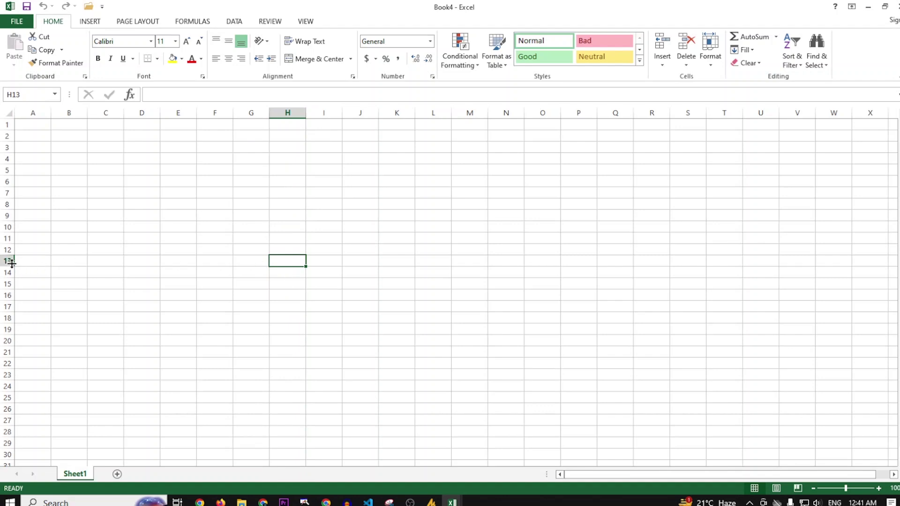
{"action": "left_click", "coordinate": [268, 249]}
{"action": "left_click", "coordinate": [418, 249]}
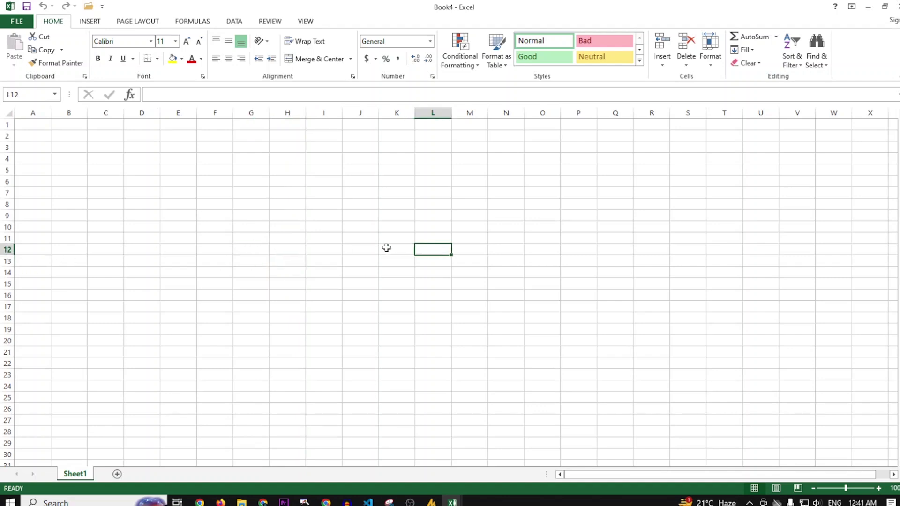
{"action": "left_click", "coordinate": [329, 234]}
{"action": "left_click", "coordinate": [394, 215]}
{"action": "left_click", "coordinate": [397, 276]}
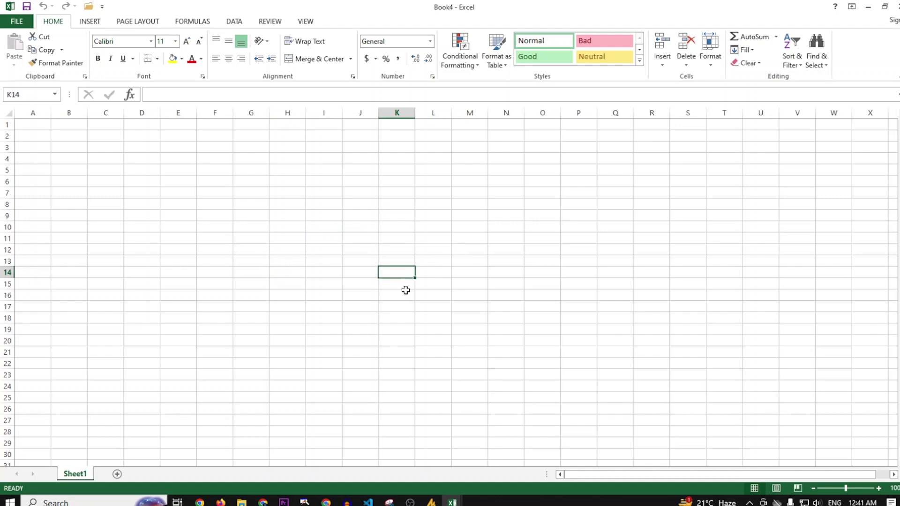
Preview the worksheet in Page Layout view, return it to Normal view and try the zoom control
{"action": "mouse_move", "coordinate": [847, 490]}
{"action": "left_mouse_down"}
{"action": "mouse_move", "coordinate": [859, 489]}
{"action": "mouse_move", "coordinate": [832, 487]}
{"action": "left_mouse_up"}
{"action": "left_click", "coordinate": [846, 487]}
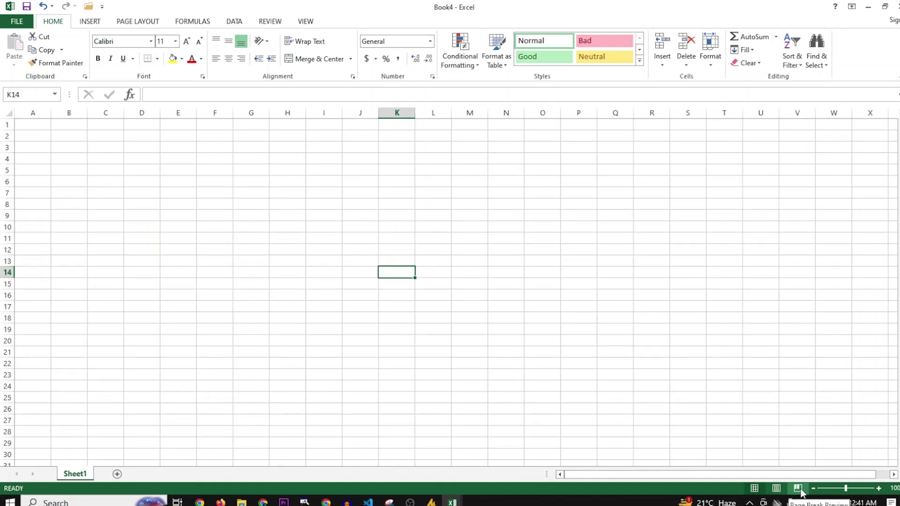
{"action": "left_click", "coordinate": [777, 488]}
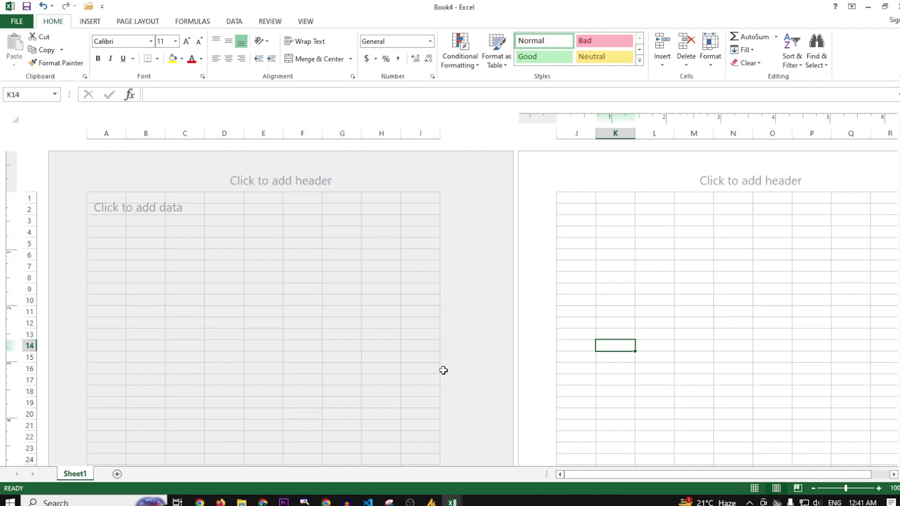
{"action": "left_click", "coordinate": [755, 489]}
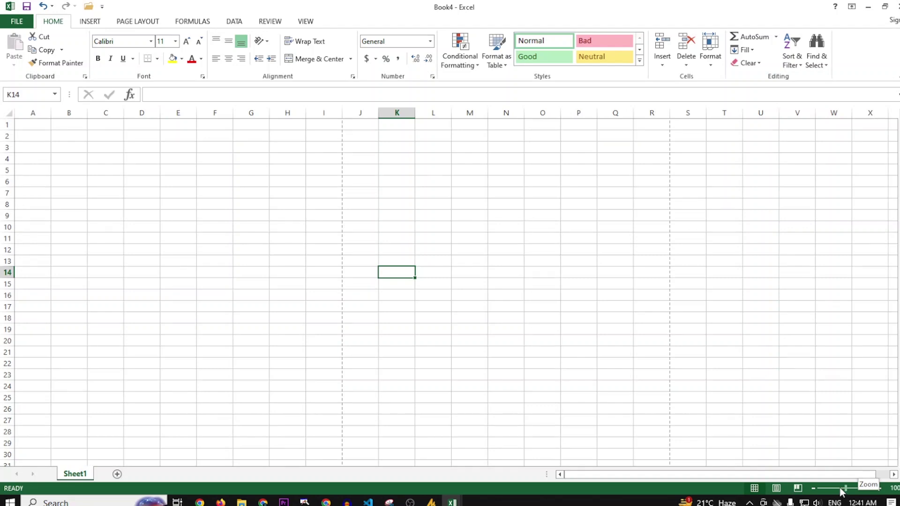
{"action": "left_click_drag", "start_coordinate": [846, 489], "coordinate": [844, 495]}
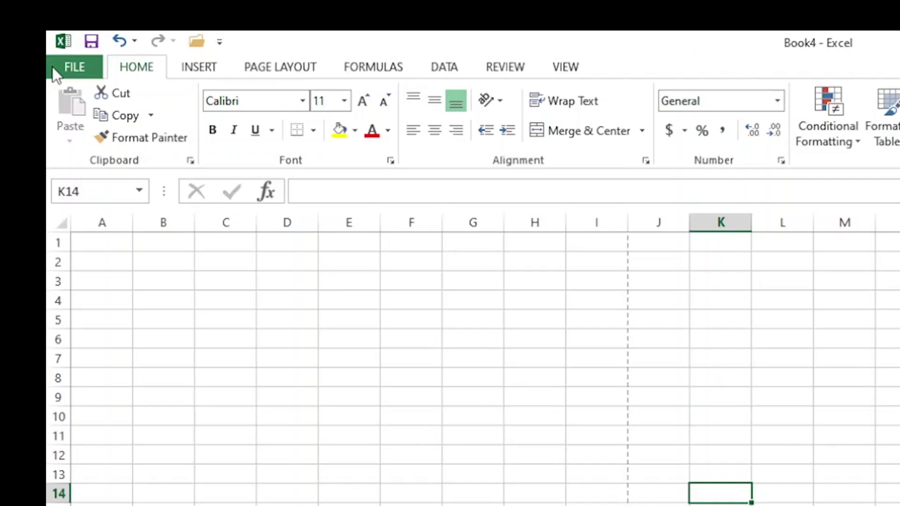
Look at the current workbook's file information page, return to the sheet and switch to the Book1 workbook
{"action": "left_click", "coordinate": [9, 24]}
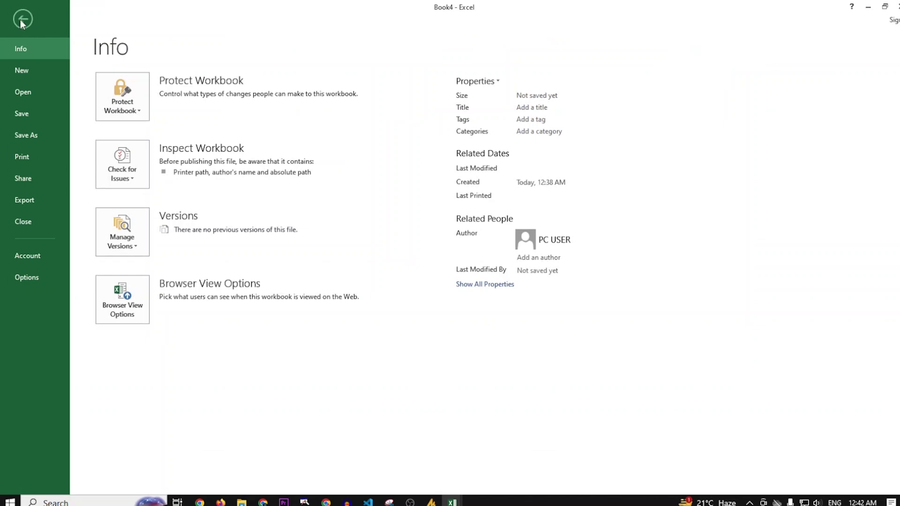
{"action": "left_click", "coordinate": [21, 19]}
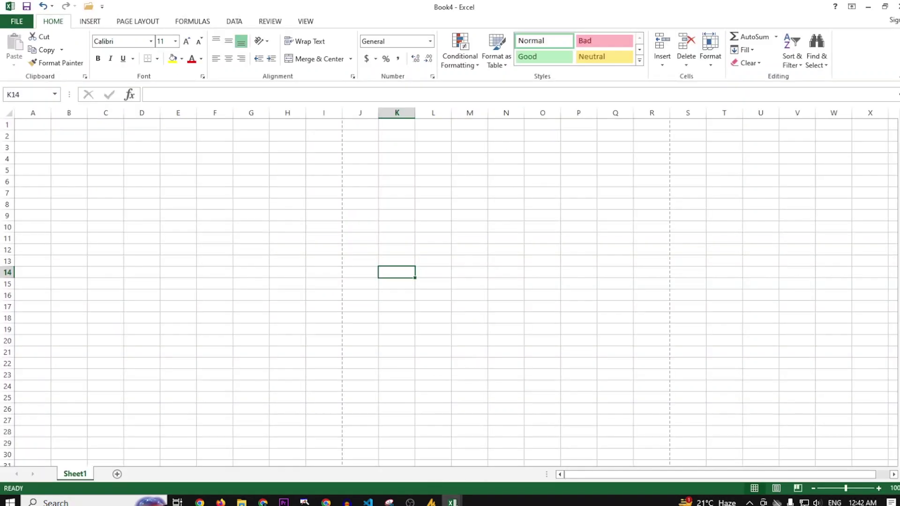
{"action": "mouse_move", "coordinate": [452, 502]}
{"action": "left_click", "coordinate": [424, 469]}
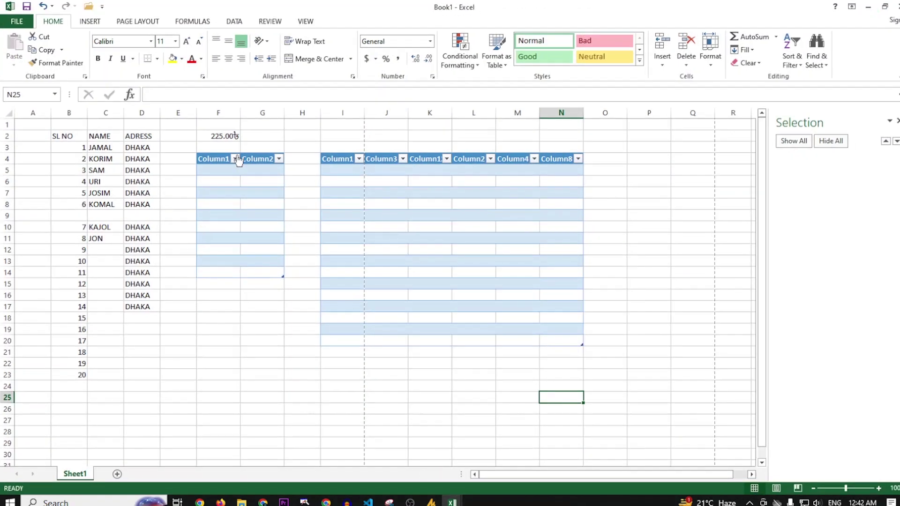
Browse the available templates and create a new workbook from the Basic balance sheet template
{"action": "left_click", "coordinate": [21, 22]}
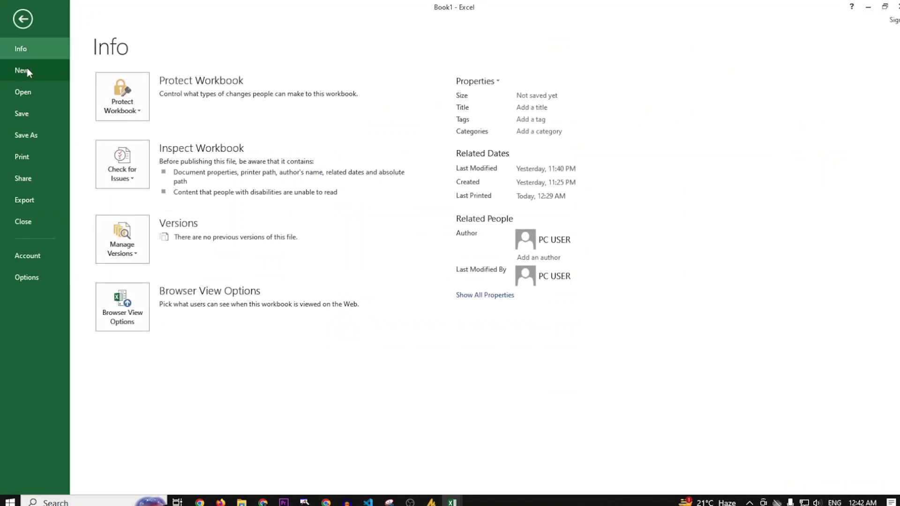
{"action": "left_click", "coordinate": [26, 71]}
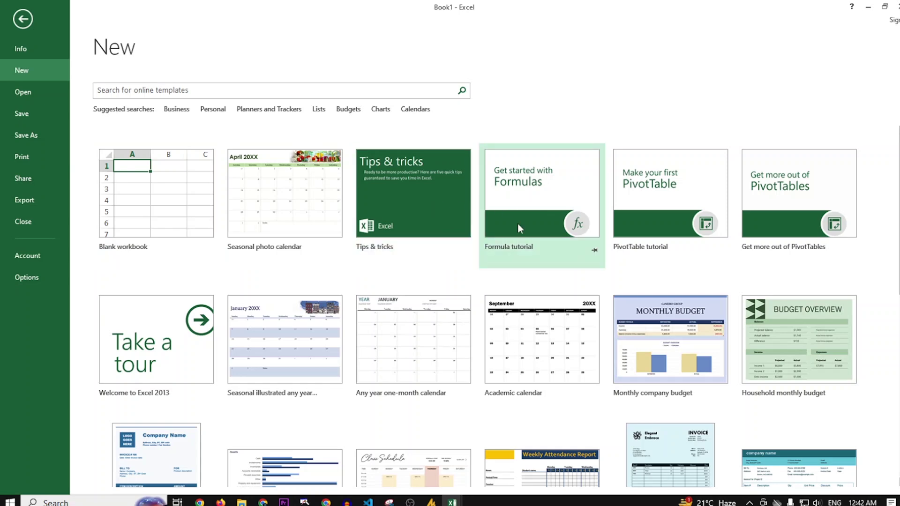
{"action": "scroll", "coordinate": [500, 350], "scroll_direction": "down", "scroll_amount": 8}
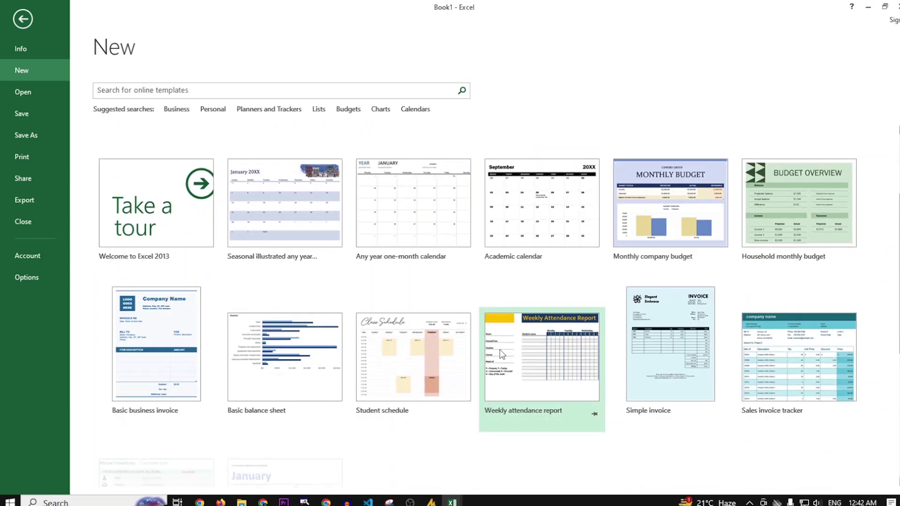
{"action": "scroll", "coordinate": [509, 353], "scroll_direction": "up", "scroll_amount": 5}
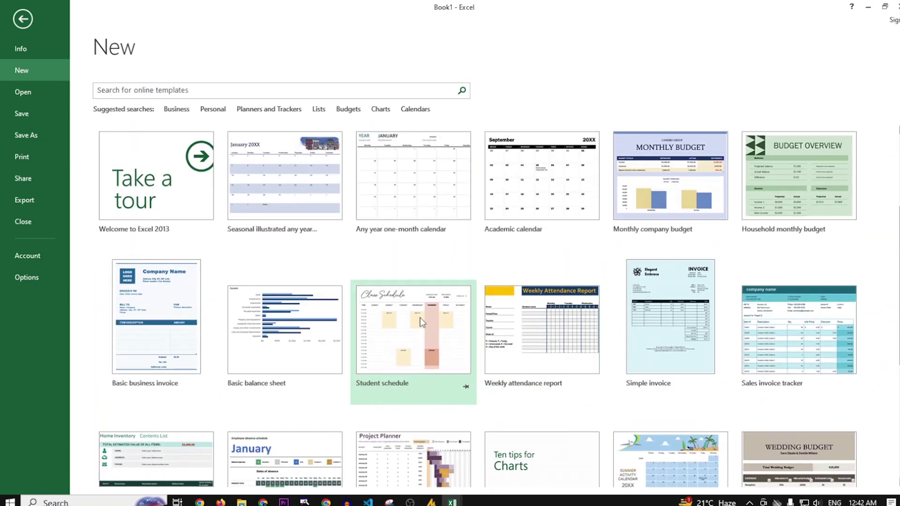
{"action": "left_click", "coordinate": [269, 329]}
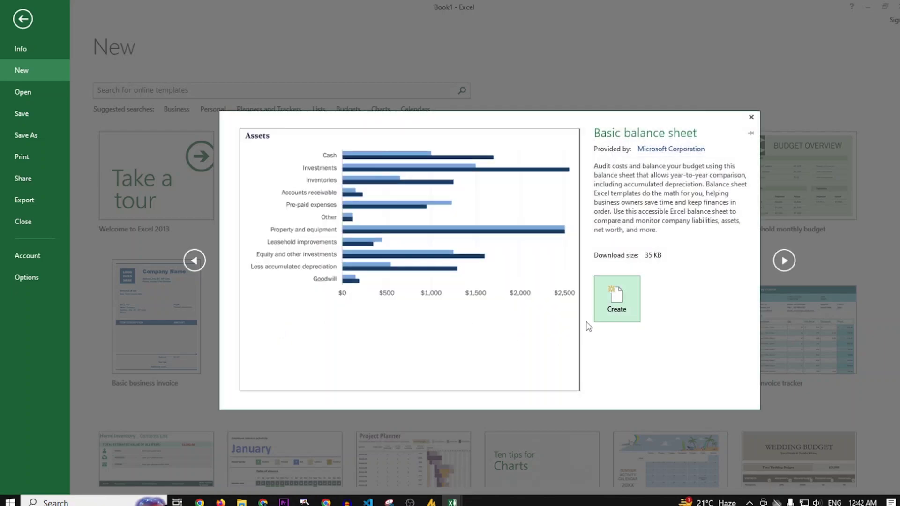
{"action": "left_click", "coordinate": [623, 306]}
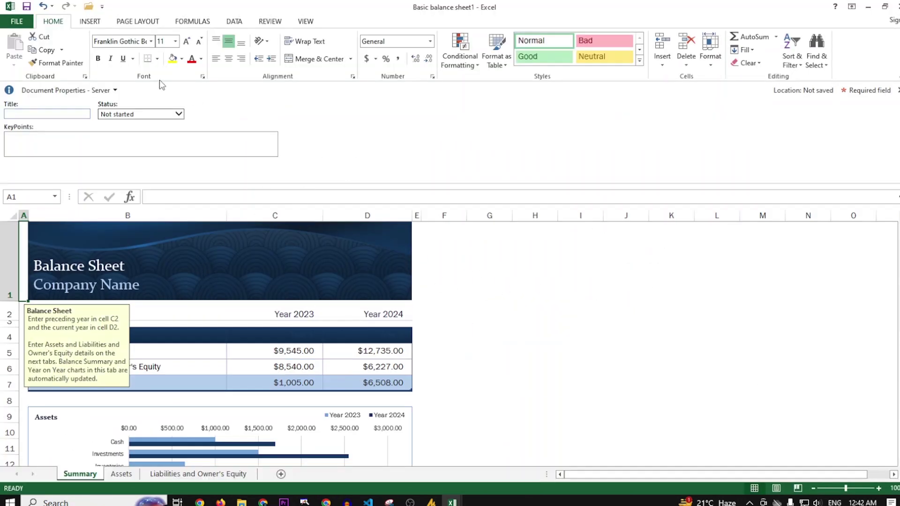
Create another new workbook from the Blank workbook template
{"action": "left_click", "coordinate": [21, 24]}
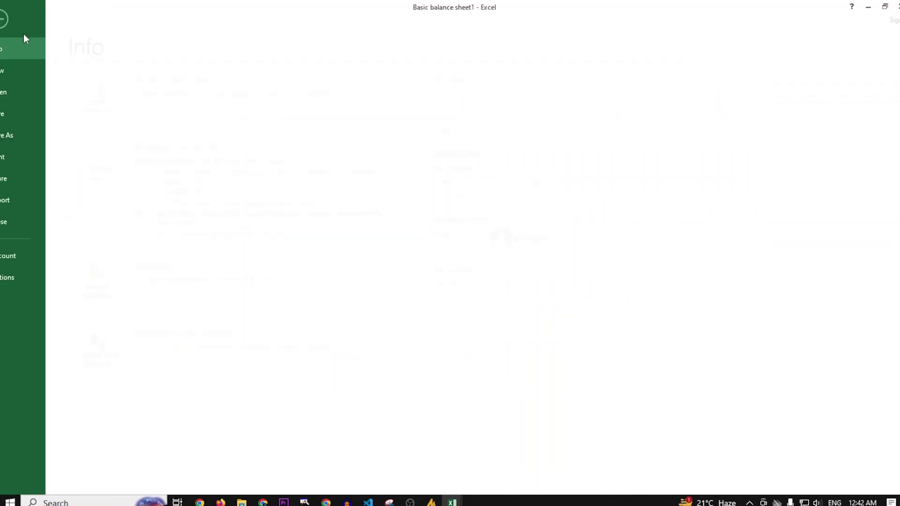
{"action": "left_click", "coordinate": [31, 75]}
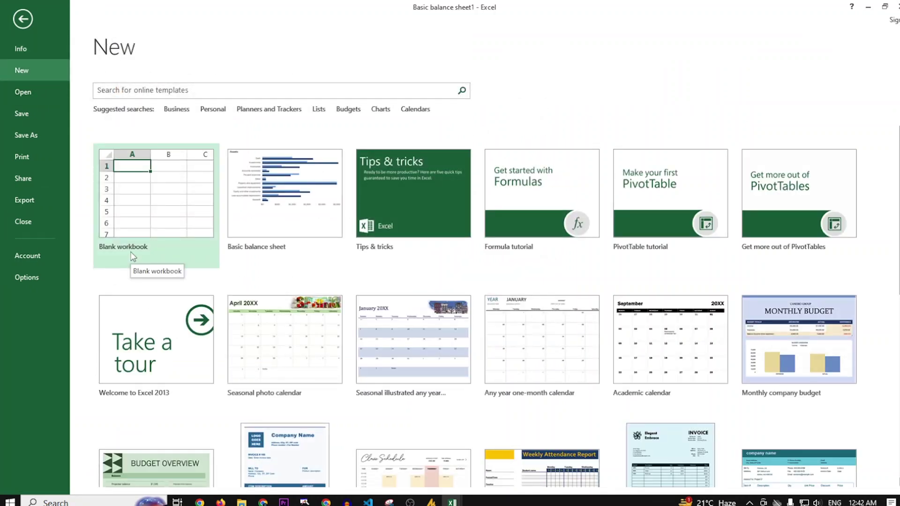
{"action": "left_click", "coordinate": [146, 214]}
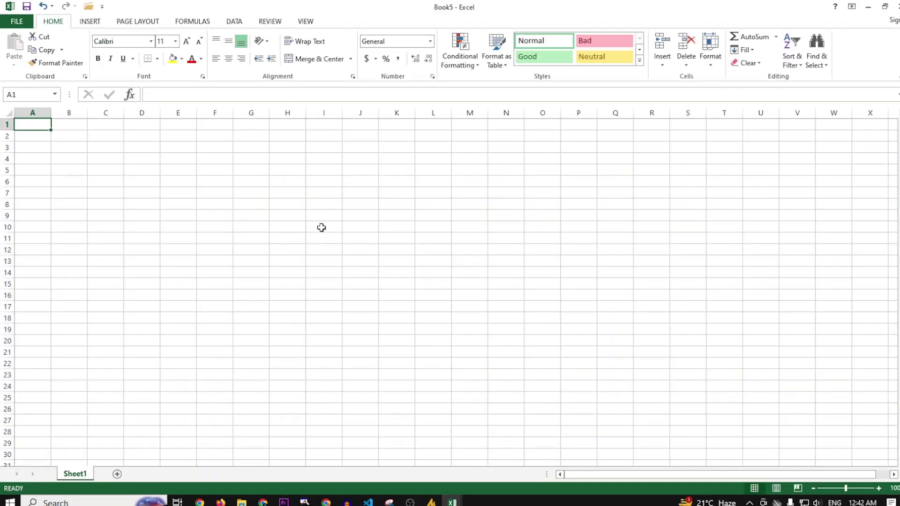
Examine the options for opening an existing workbook, including browsing for a file on the computer
{"action": "left_click", "coordinate": [15, 22]}
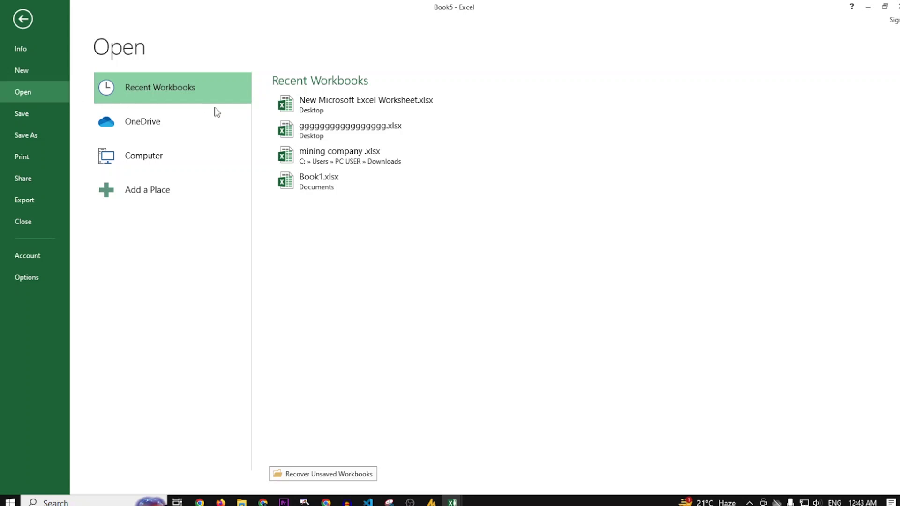
{"action": "left_click", "coordinate": [150, 160]}
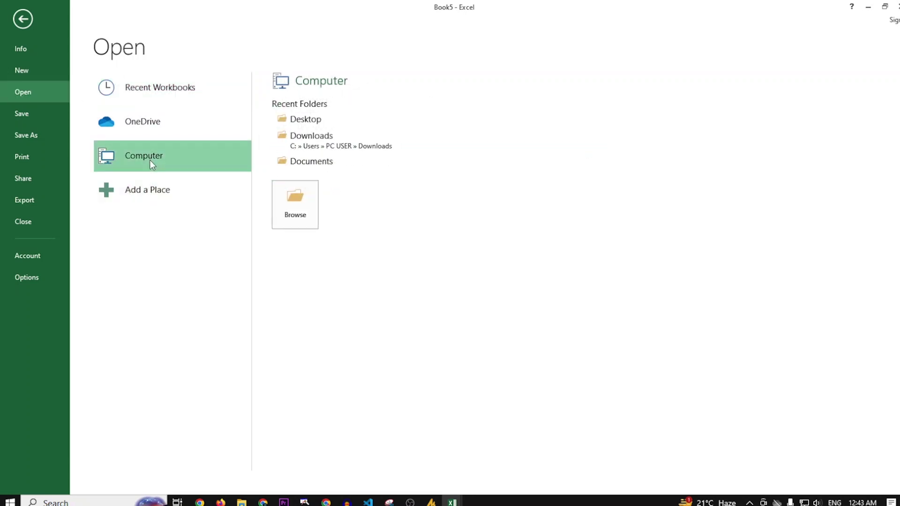
{"action": "left_click", "coordinate": [303, 216]}
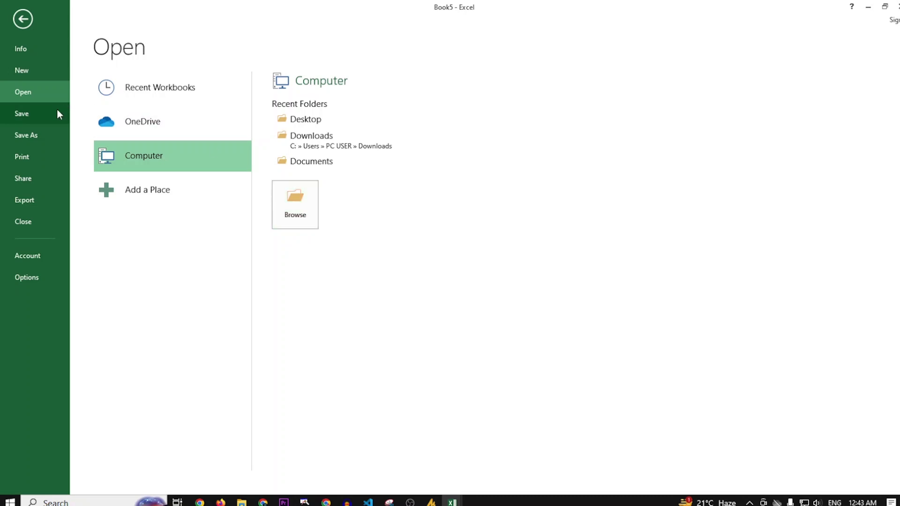
Examine how to save Book5.xlsx in the Documents folder on the computer, and leave the Save As dialog without saving
{"action": "left_click", "coordinate": [45, 114]}
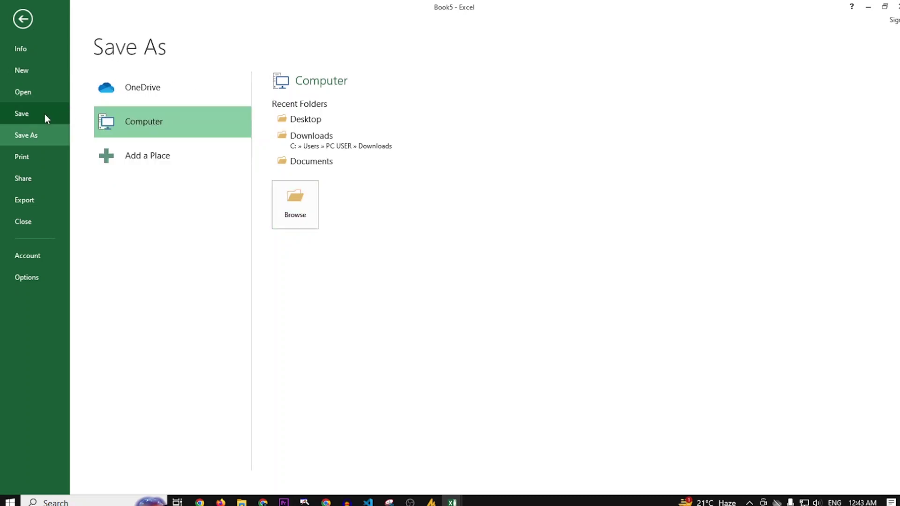
{"action": "left_click", "coordinate": [299, 212]}
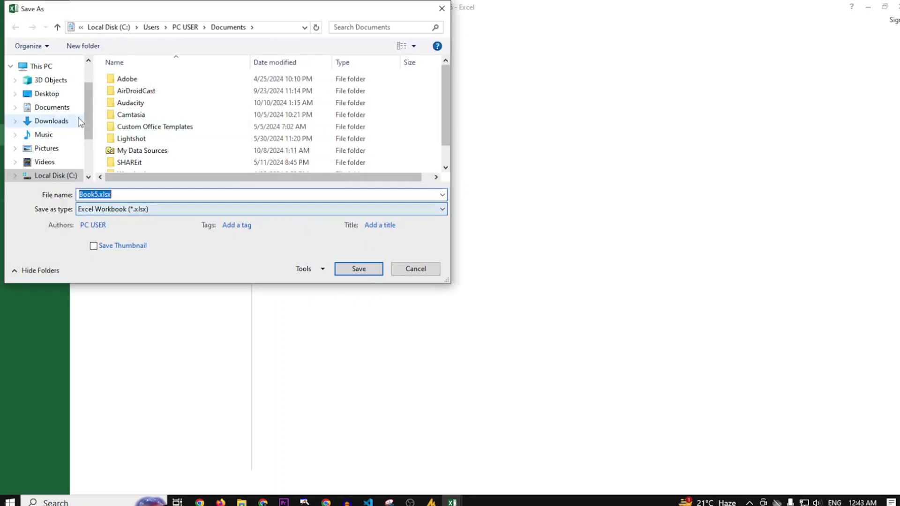
{"action": "left_click", "coordinate": [47, 70]}
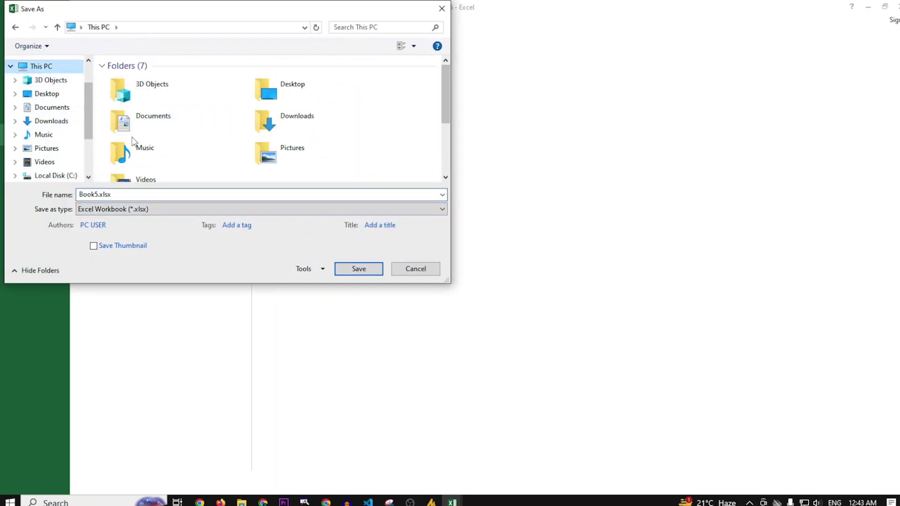
{"action": "scroll", "coordinate": [131, 138], "scroll_direction": "down", "scroll_amount": 3}
{"action": "scroll", "coordinate": [133, 140], "scroll_direction": "up", "scroll_amount": 3}
{"action": "left_click", "coordinate": [168, 122]}
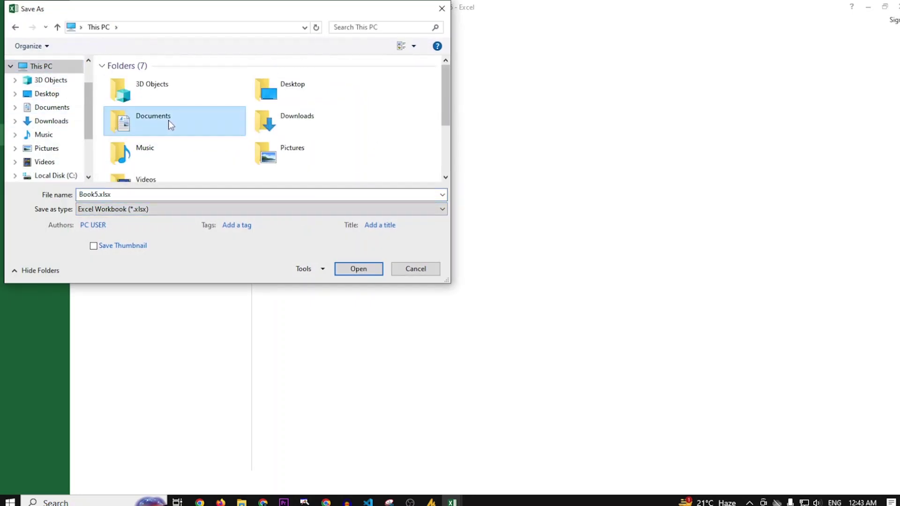
{"action": "left_click", "coordinate": [359, 269]}
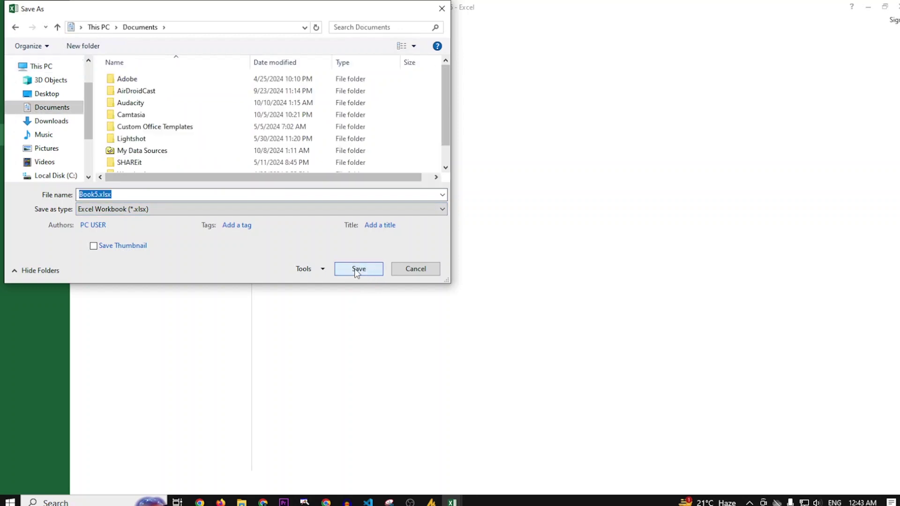
{"action": "left_click", "coordinate": [413, 272]}
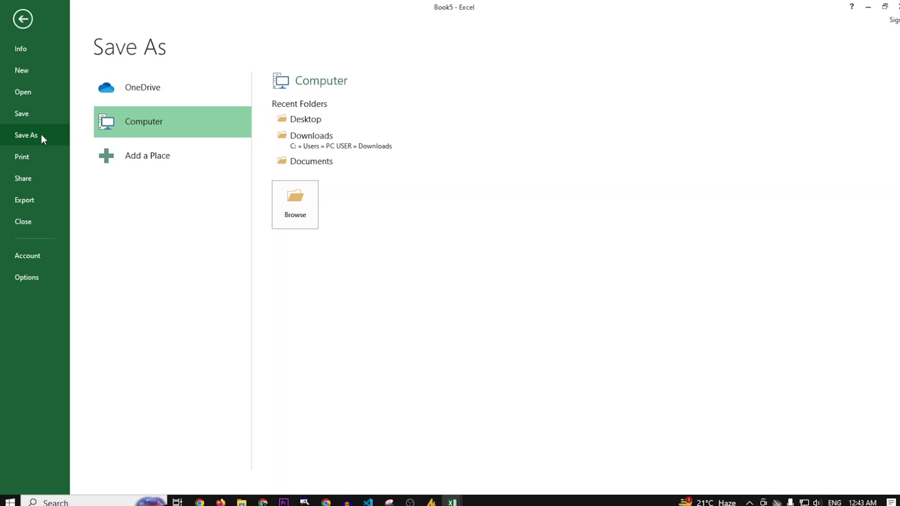
Check the print page of the blank workbook, and display the print preview of Book1 instead
{"action": "left_click", "coordinate": [30, 158]}
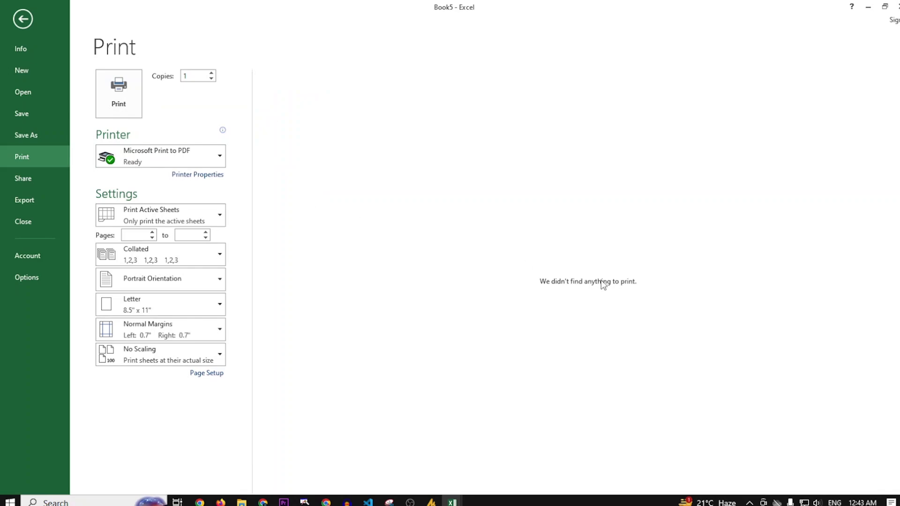
{"action": "left_click", "coordinate": [22, 13]}
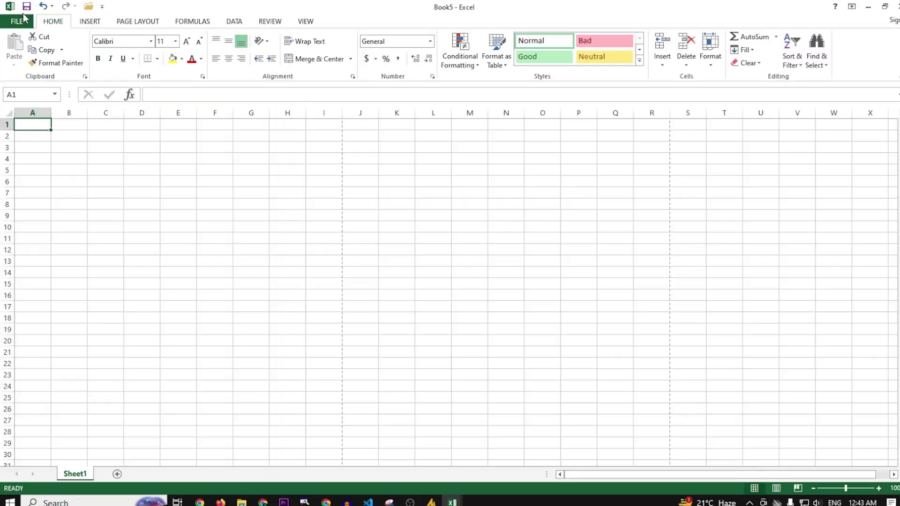
{"action": "mouse_move", "coordinate": [453, 502]}
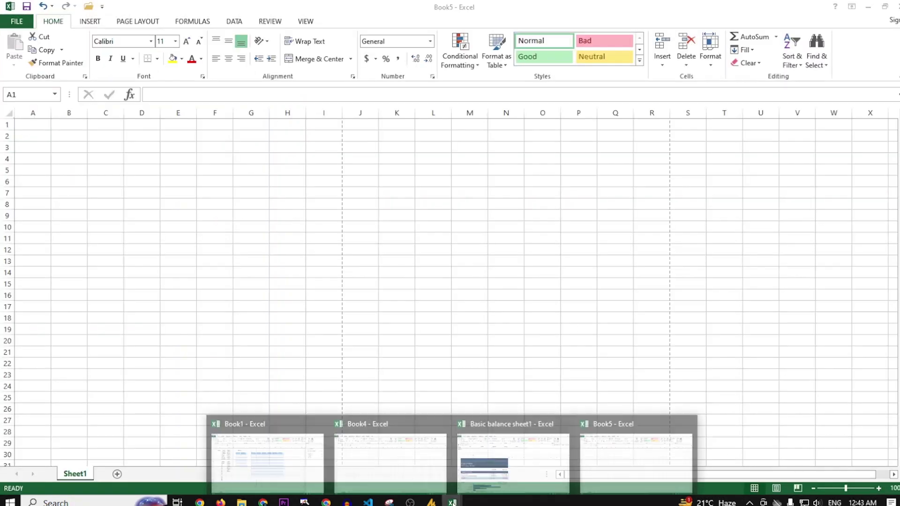
{"action": "left_click", "coordinate": [289, 446]}
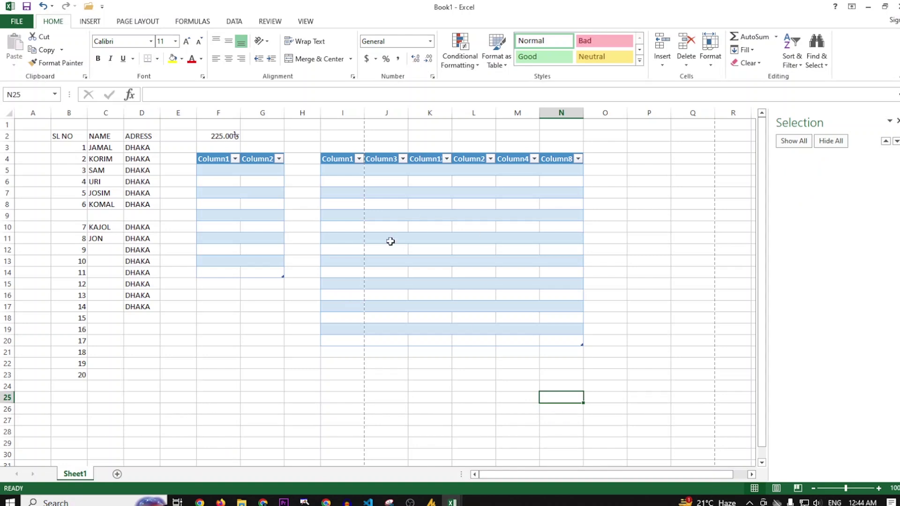
{"action": "left_click", "coordinate": [9, 21]}
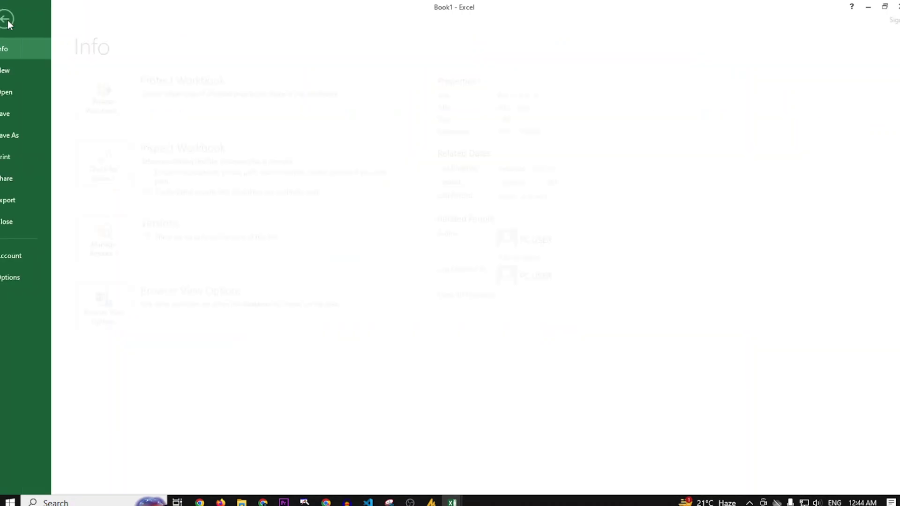
{"action": "left_click", "coordinate": [29, 159]}
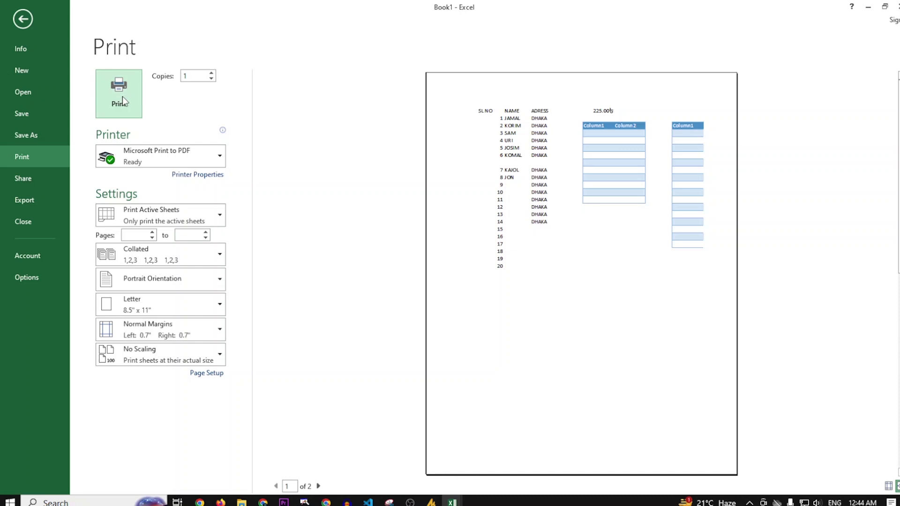
Try raising the number of print copies and set it back to 1
{"action": "left_click", "coordinate": [212, 79]}
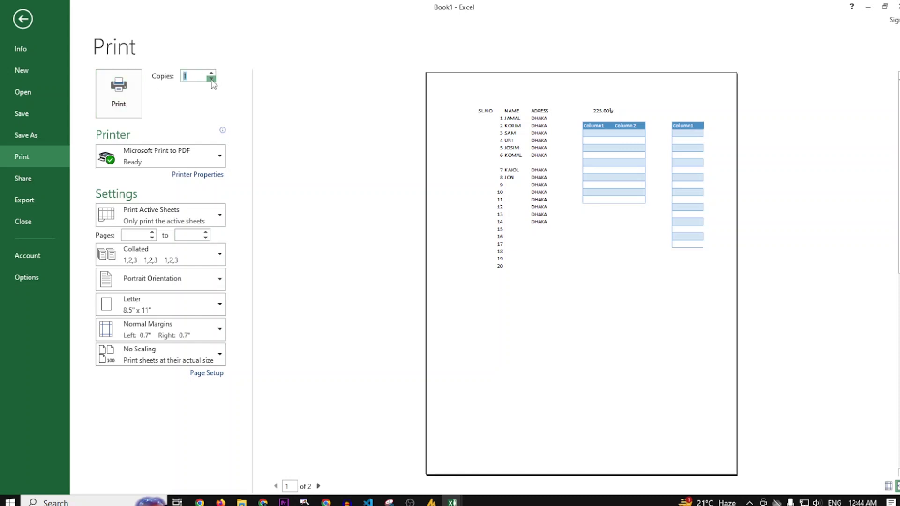
{"action": "left_click", "coordinate": [212, 74]}
{"action": "left_click", "coordinate": [212, 74]}
{"action": "left_click", "coordinate": [212, 74]}
{"action": "left_click", "coordinate": [212, 74]}
{"action": "left_click", "coordinate": [211, 74]}
{"action": "left_click", "coordinate": [211, 79]}
{"action": "left_click", "coordinate": [211, 78]}
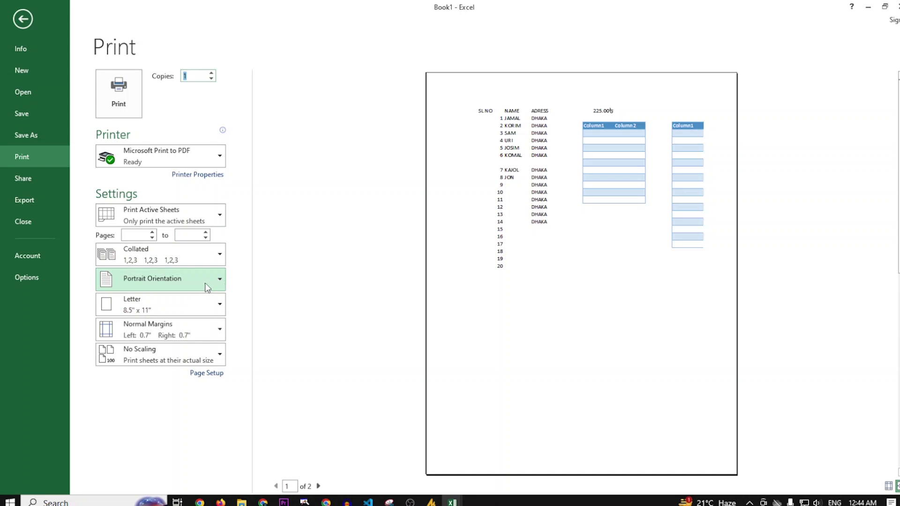
Examine the available paper sizes and margin presets in the print settings without changing them
{"action": "left_click", "coordinate": [207, 311]}
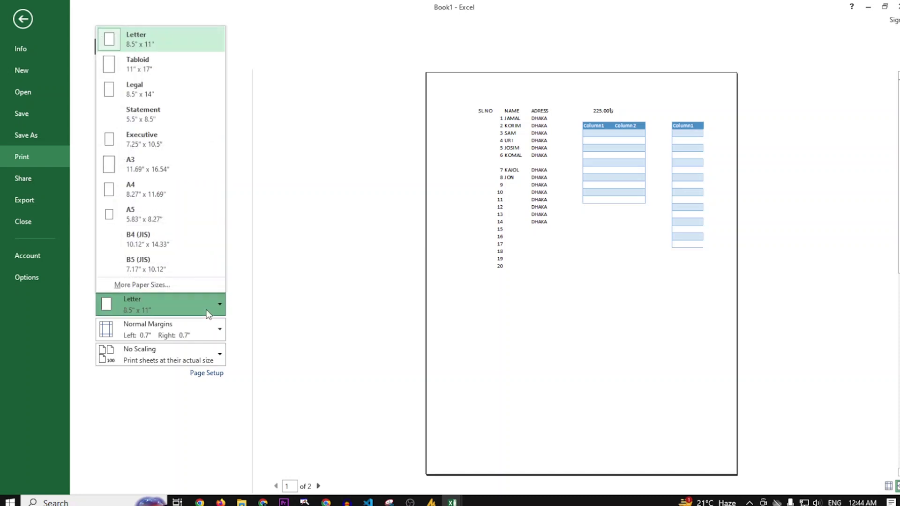
{"action": "left_click", "coordinate": [214, 334]}
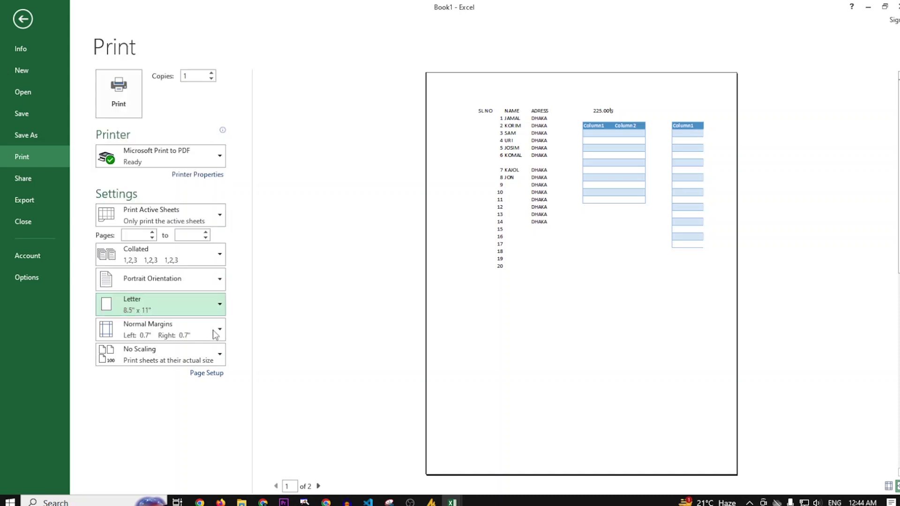
{"action": "left_click", "coordinate": [214, 334]}
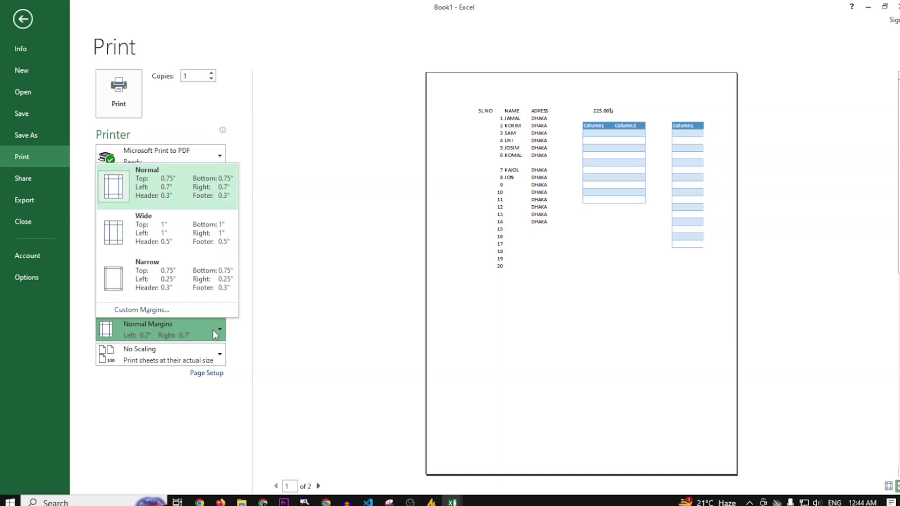
Examine the page, margin, sheet and header/footer settings in Page Setup, and leave without changing anything
{"action": "left_click", "coordinate": [205, 373]}
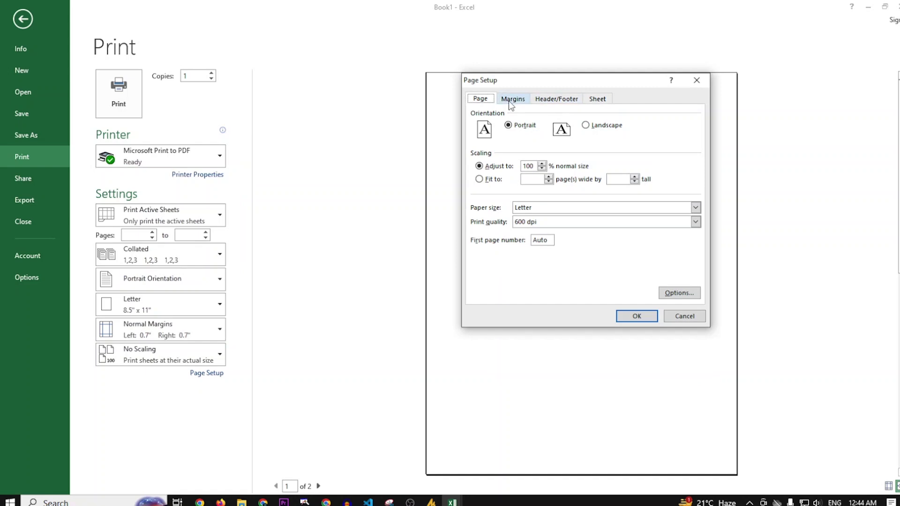
{"action": "left_click", "coordinate": [510, 100]}
{"action": "left_click", "coordinate": [478, 101]}
{"action": "left_click", "coordinate": [598, 100]}
{"action": "left_click", "coordinate": [565, 100]}
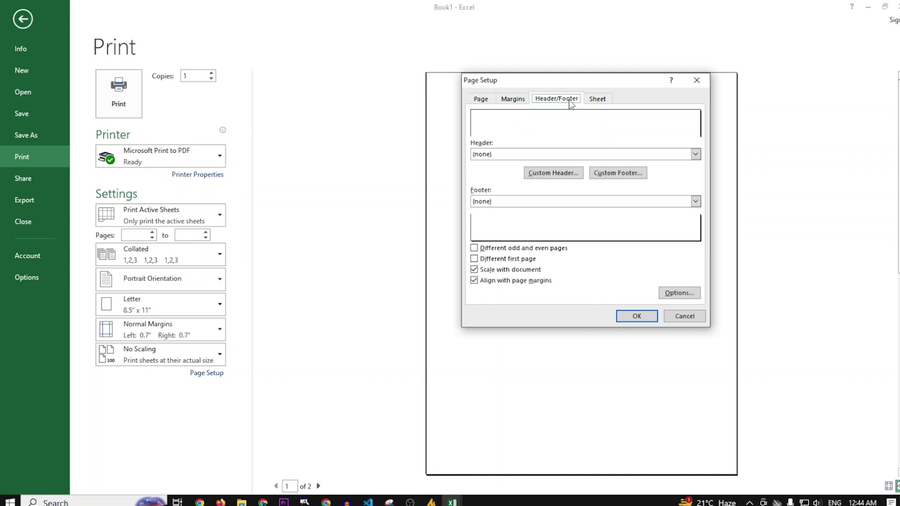
{"action": "left_click", "coordinate": [685, 317]}
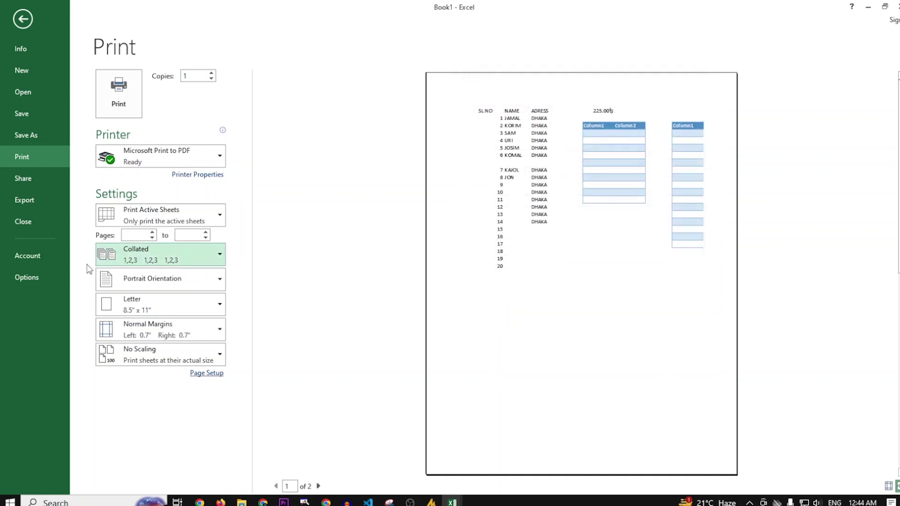
Examine the sharing and export options for Book1, and check its Save As file settings without saving
{"action": "left_click", "coordinate": [25, 180]}
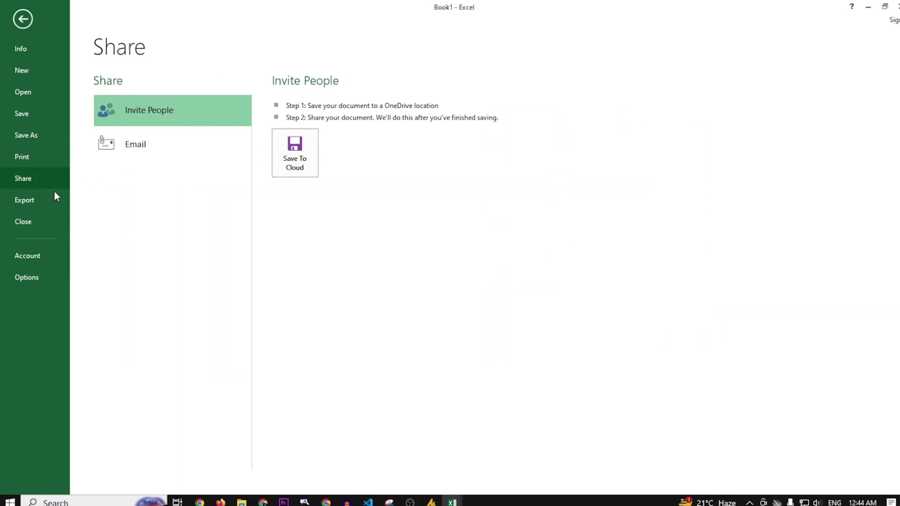
{"action": "left_click", "coordinate": [36, 201]}
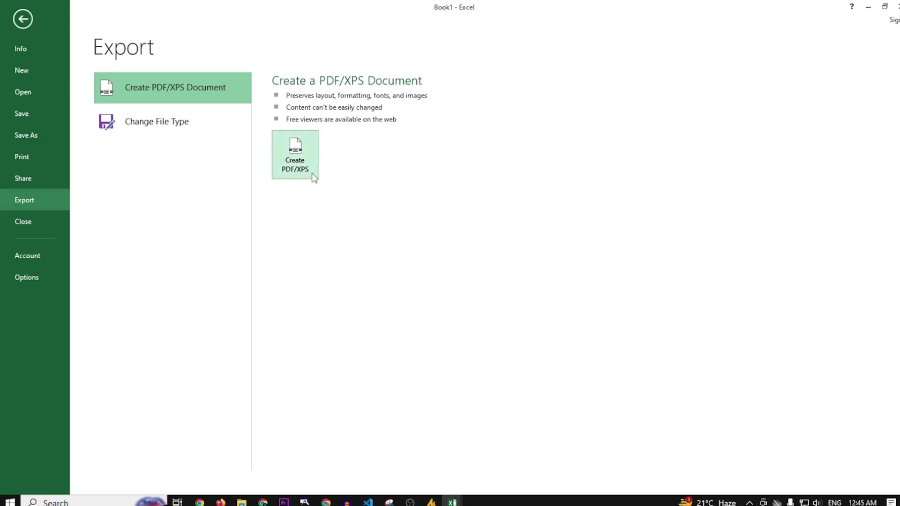
{"action": "left_click", "coordinate": [38, 114]}
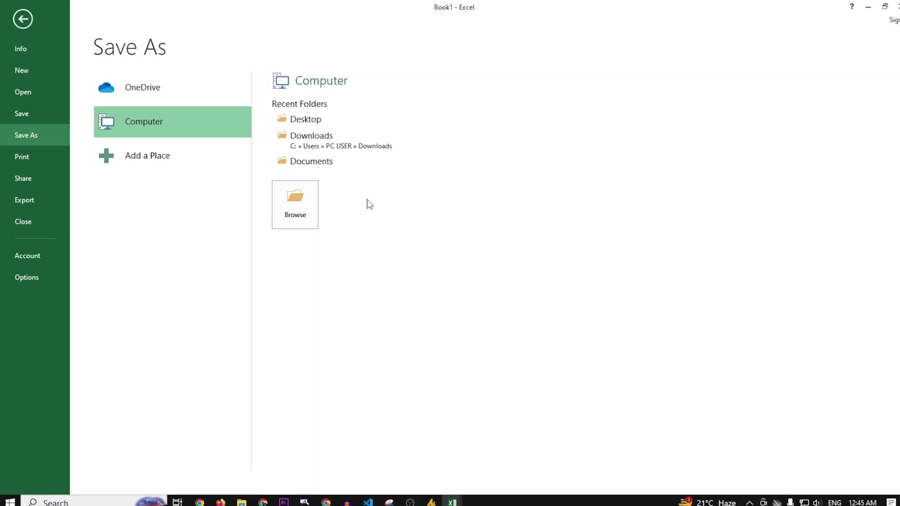
{"action": "left_click", "coordinate": [309, 206]}
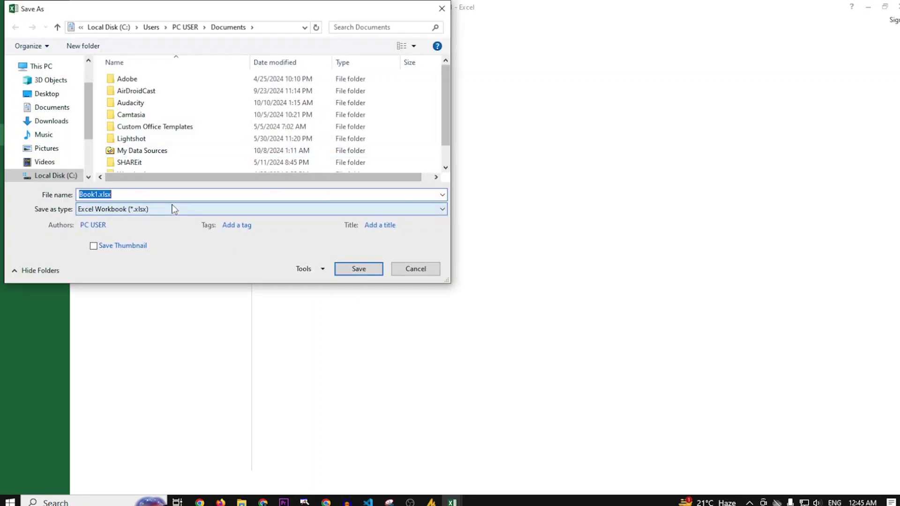
{"action": "left_click", "coordinate": [424, 272]}
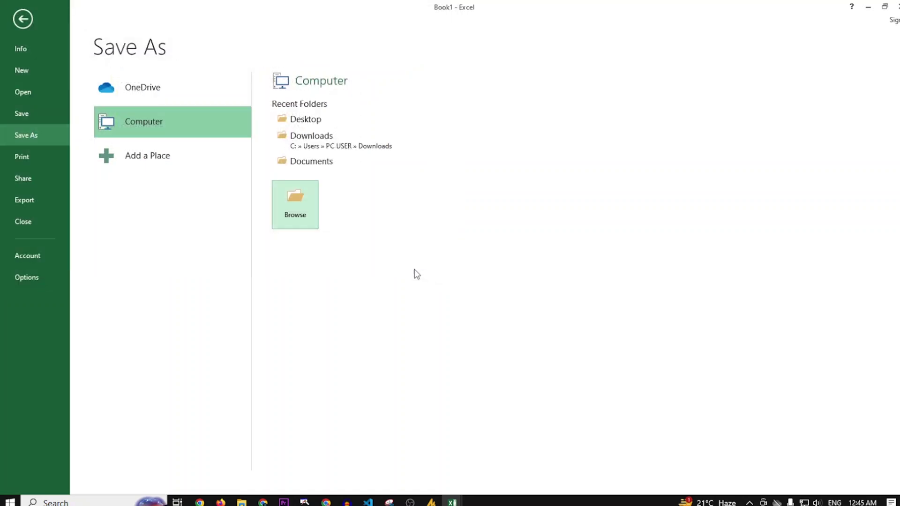
Revisit the print preview of Book1, and examine the PDF/XPS publishing settings without publishing the file
{"action": "left_click", "coordinate": [32, 160]}
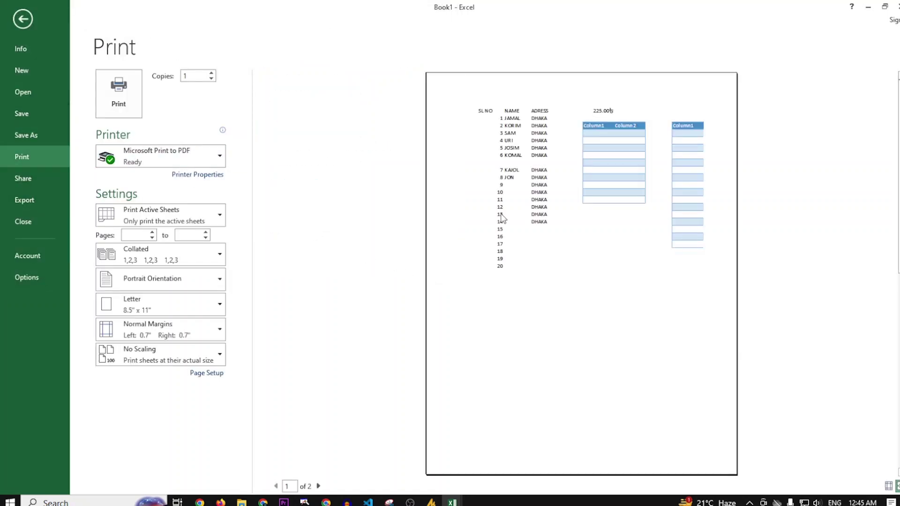
{"action": "left_click", "coordinate": [46, 200]}
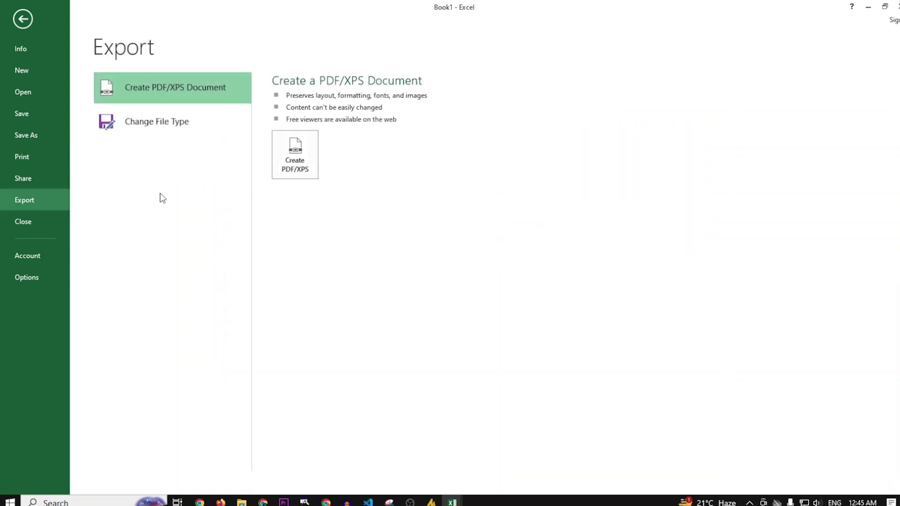
{"action": "left_click", "coordinate": [298, 174]}
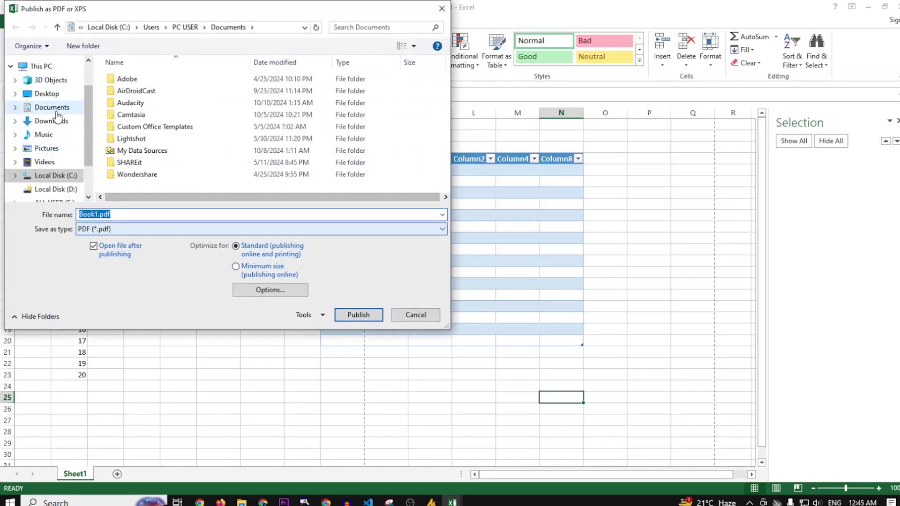
{"action": "left_click", "coordinate": [416, 315]}
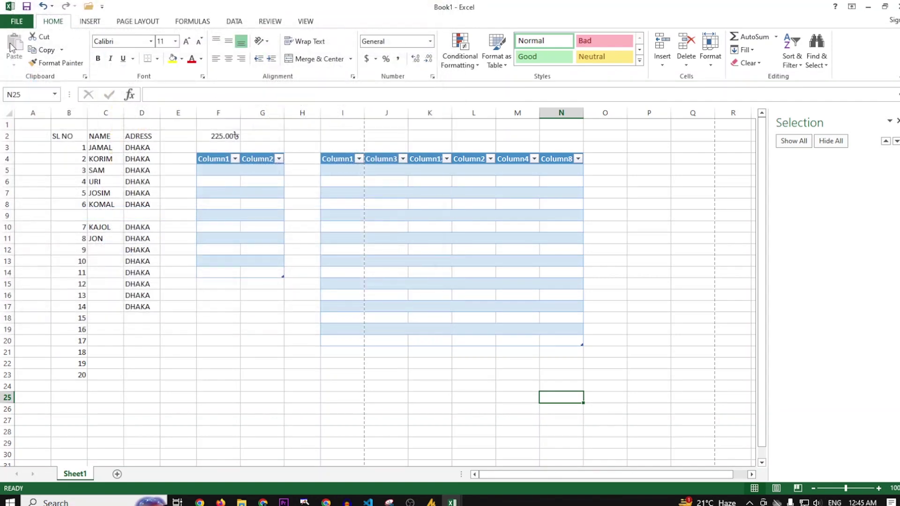
Switch to the Basic balance sheet1 workbook and look through the charts on its Summary sheet
{"action": "left_click", "coordinate": [15, 23]}
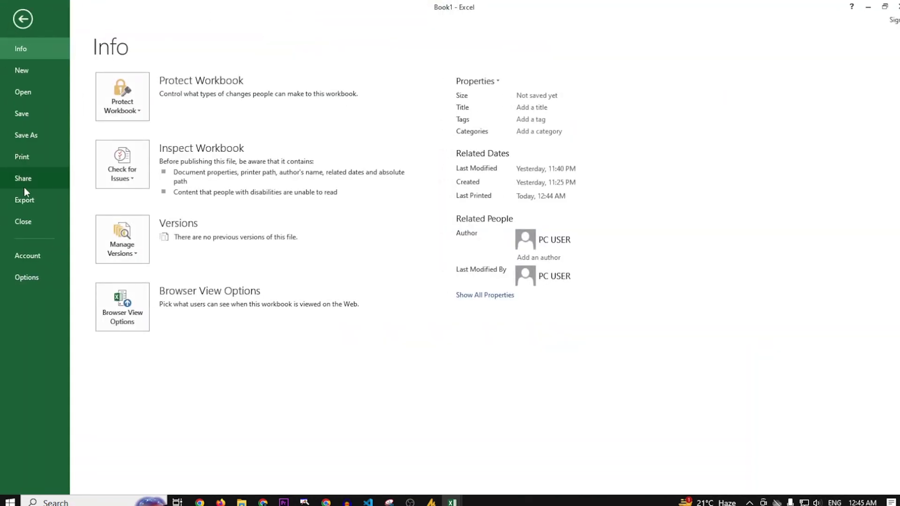
{"action": "left_click", "coordinate": [23, 21]}
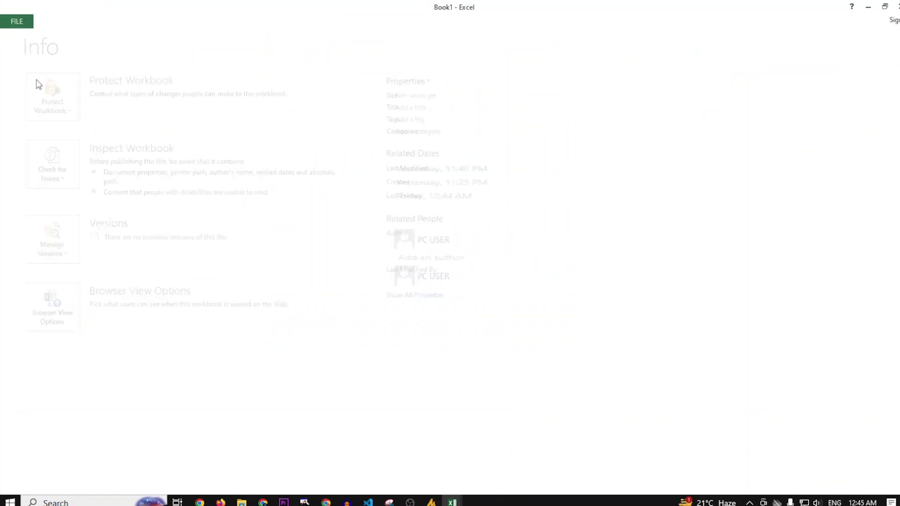
{"action": "mouse_move", "coordinate": [453, 502]}
{"action": "left_click", "coordinate": [521, 458]}
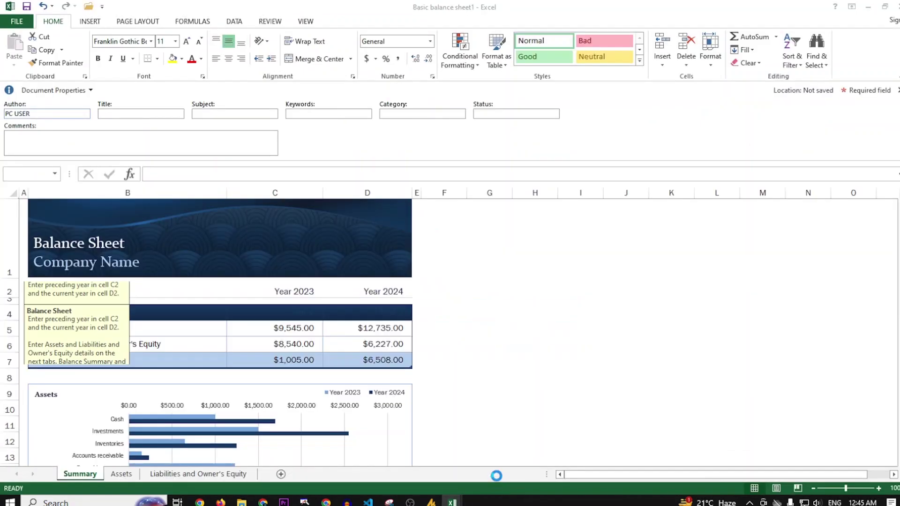
{"action": "scroll", "coordinate": [394, 281], "scroll_direction": "down", "scroll_amount": 3}
{"action": "scroll", "coordinate": [333, 342], "scroll_direction": "up", "scroll_amount": 3}
{"action": "scroll", "coordinate": [216, 251], "scroll_direction": "down", "scroll_amount": 4}
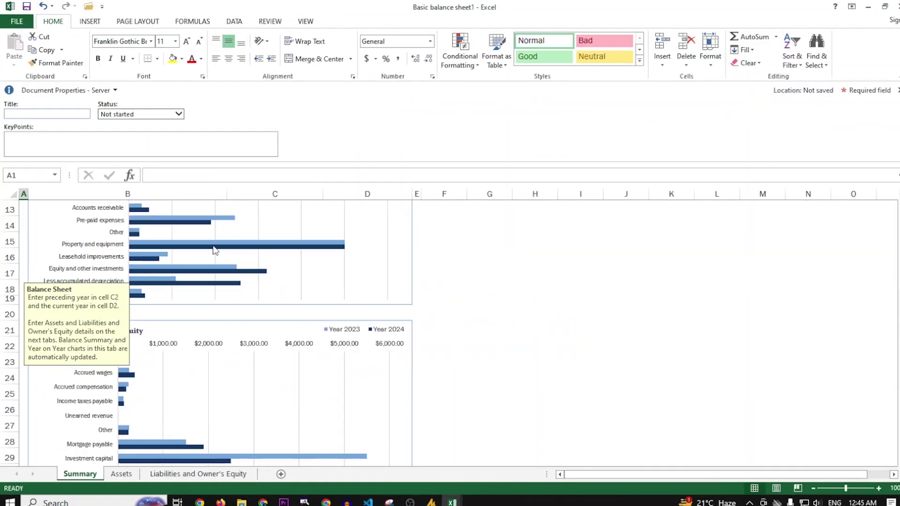
Close the Basic balance sheet1 workbook without saving its changes
{"action": "left_click", "coordinate": [19, 22]}
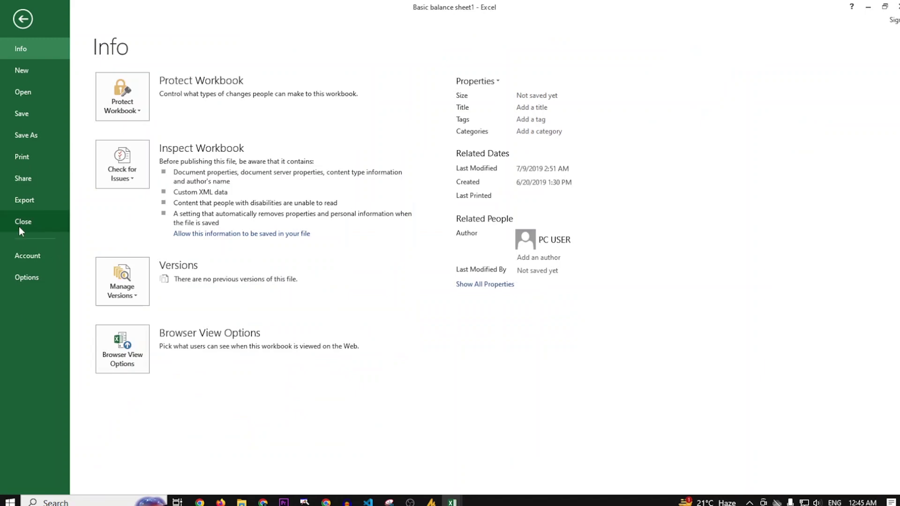
{"action": "left_click", "coordinate": [19, 223]}
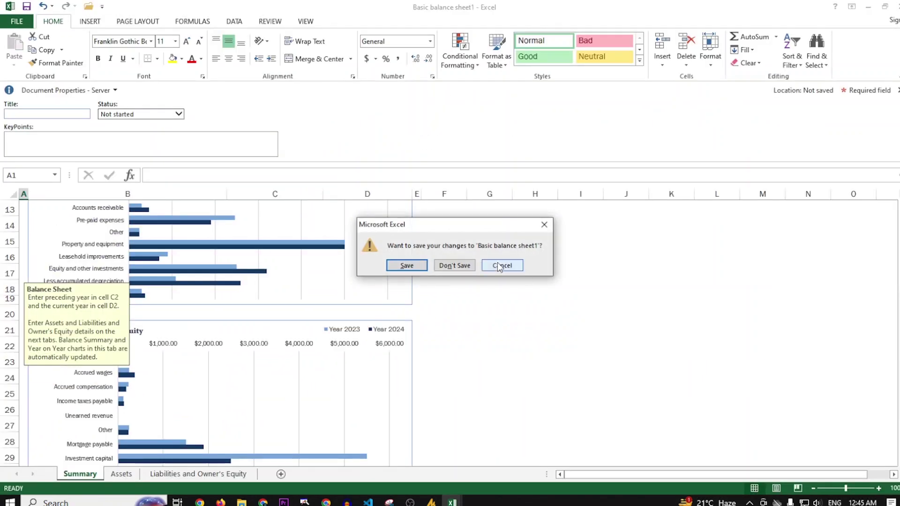
{"action": "left_click", "coordinate": [454, 266]}
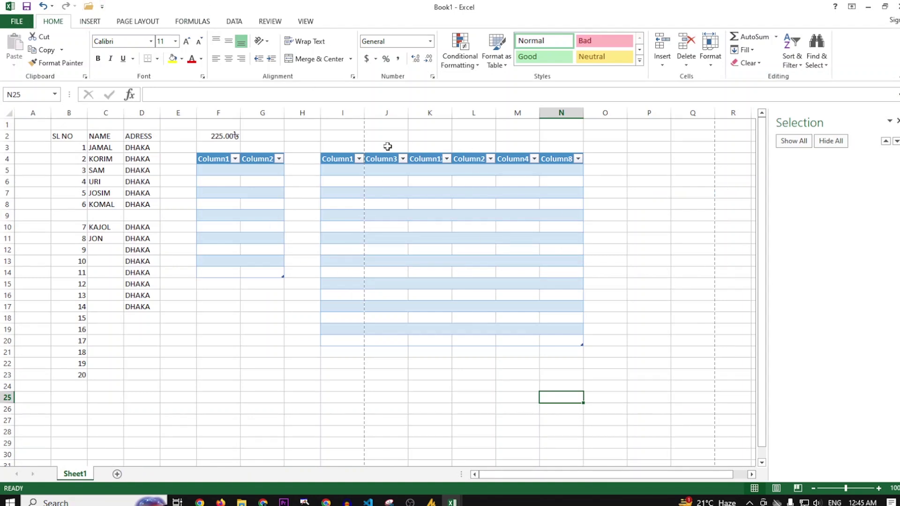
{"action": "left_click", "coordinate": [91, 21]}
{"action": "left_click", "coordinate": [56, 21]}
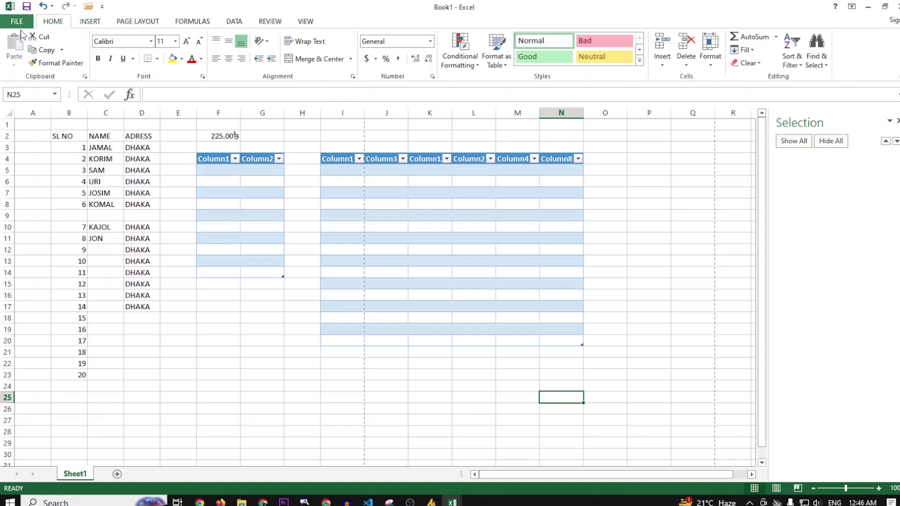